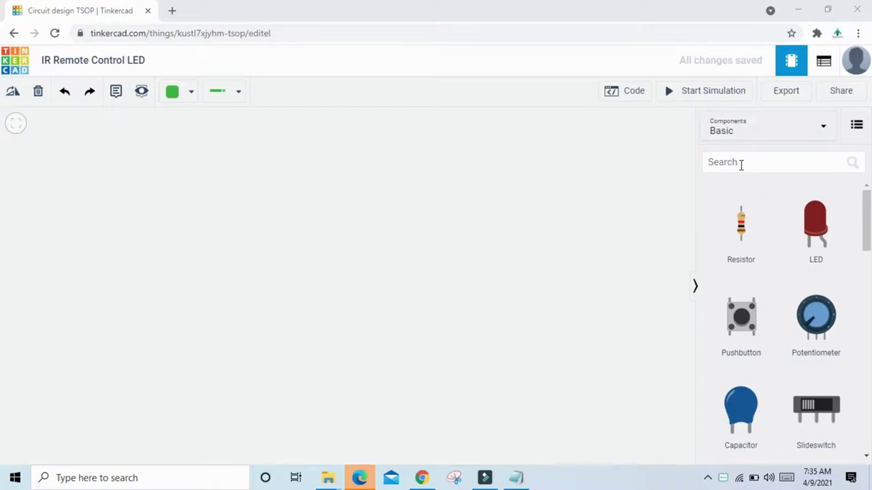
Find and place an Arduino Uno R3 on the canvas, with a Breadboard Mini directly above it.
text(arduino)
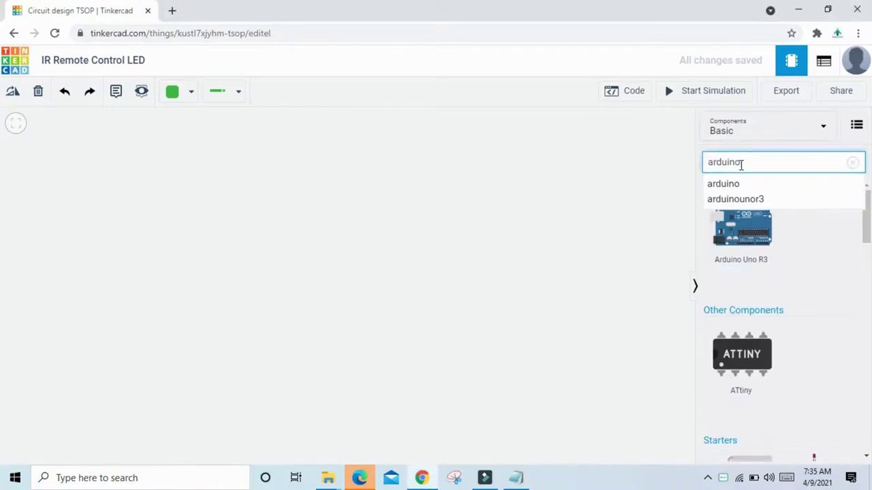
drag(204, 314, 280, 328)
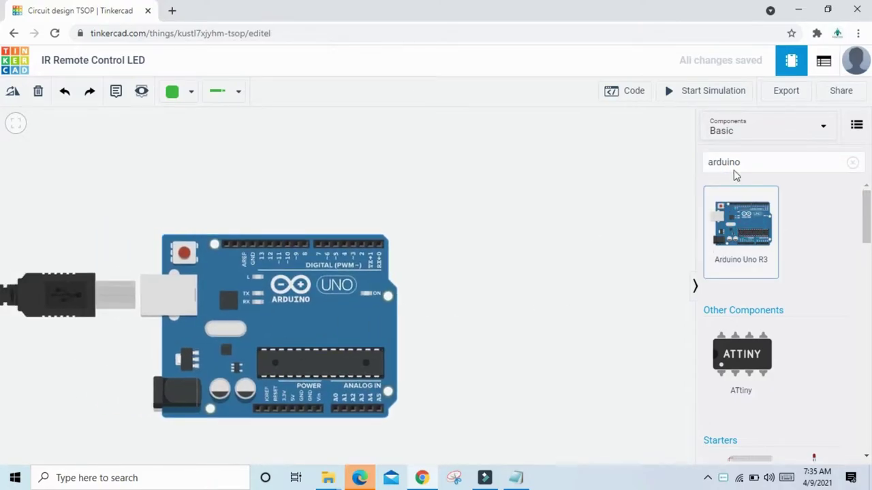
click(851, 165)
click(787, 162)
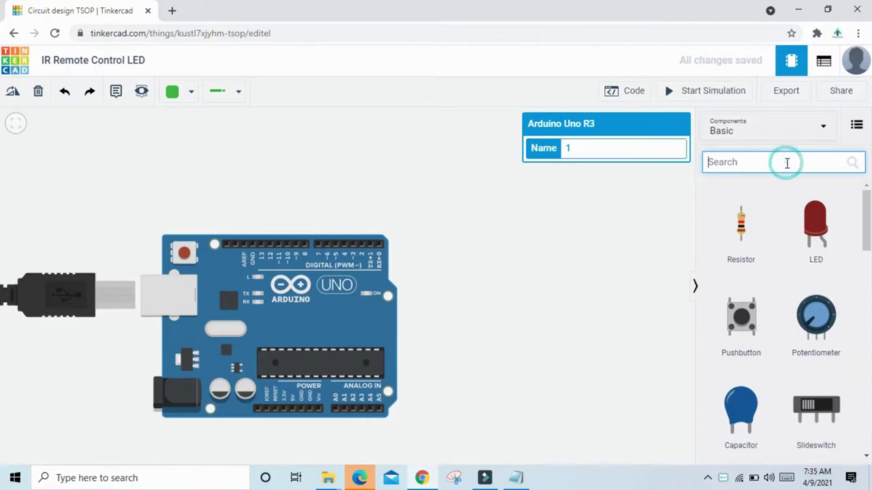
text(bread)
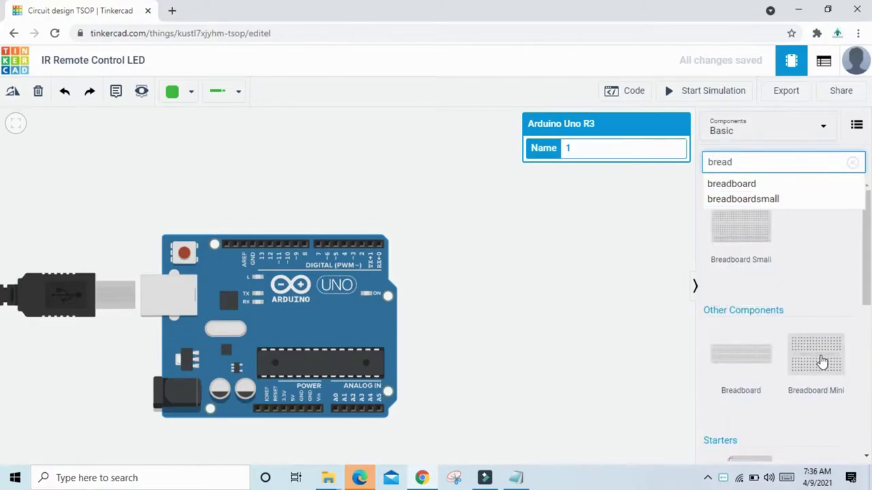
drag(821, 359, 278, 163)
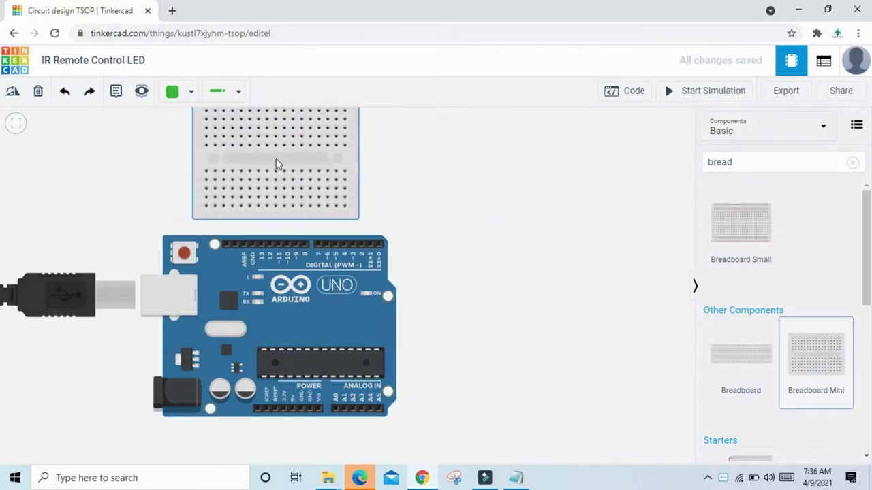
Move the Arduino and the mini breadboard apart to leave a wider gap between them.
scroll(462, 223, down, 1)
click(465, 239)
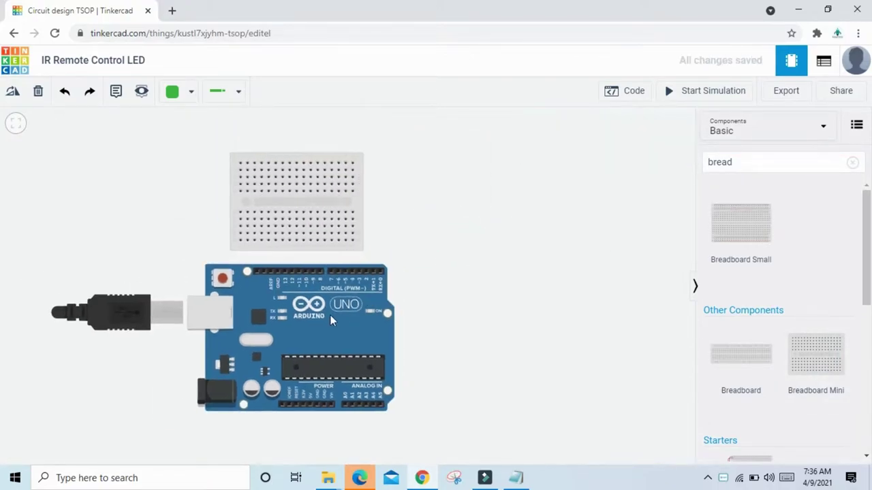
drag(329, 315, 318, 336)
drag(315, 244, 292, 230)
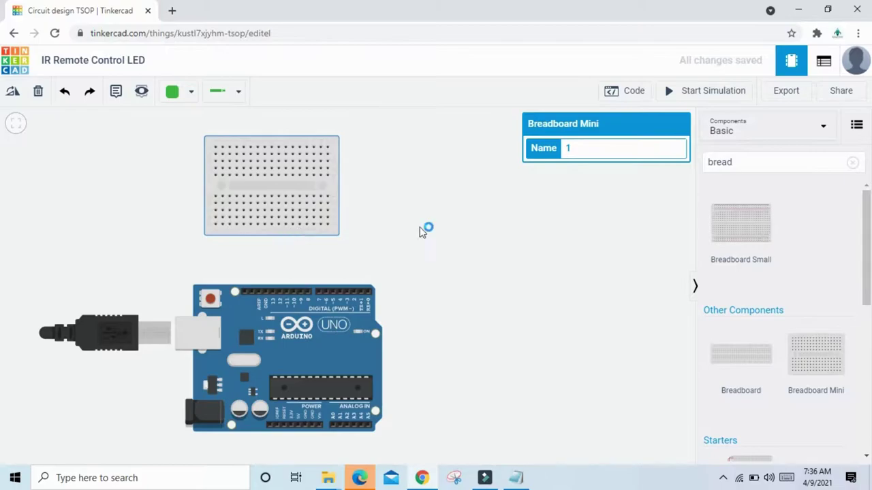
click(486, 225)
Place three LEDs side by side, evenly spaced, in the top row of the mini breadboard.
click(853, 163)
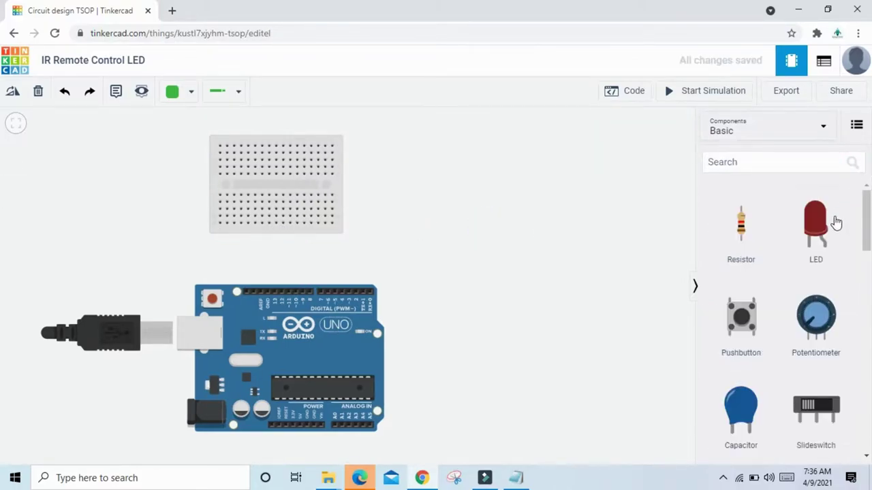
drag(816, 227, 233, 146)
drag(816, 221, 271, 151)
drag(816, 219, 307, 149)
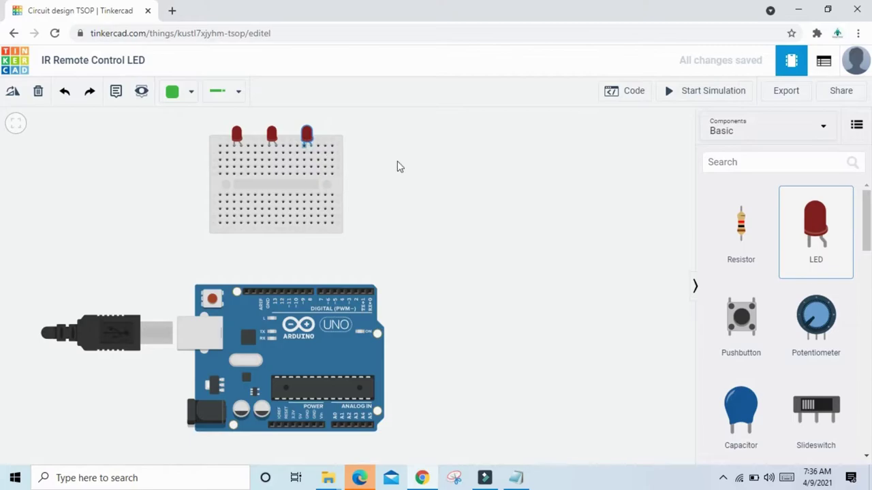
Set the leftmost LED's color to Blue and the middle LED's color to Green.
click(236, 138)
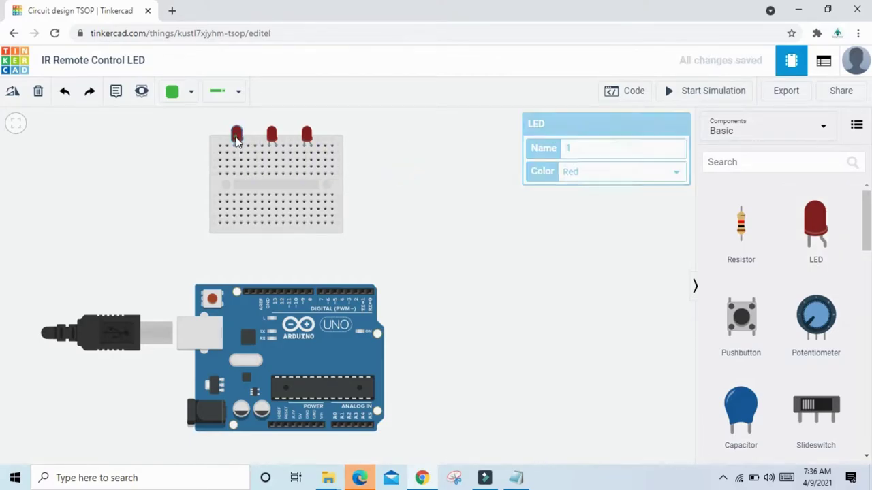
click(587, 177)
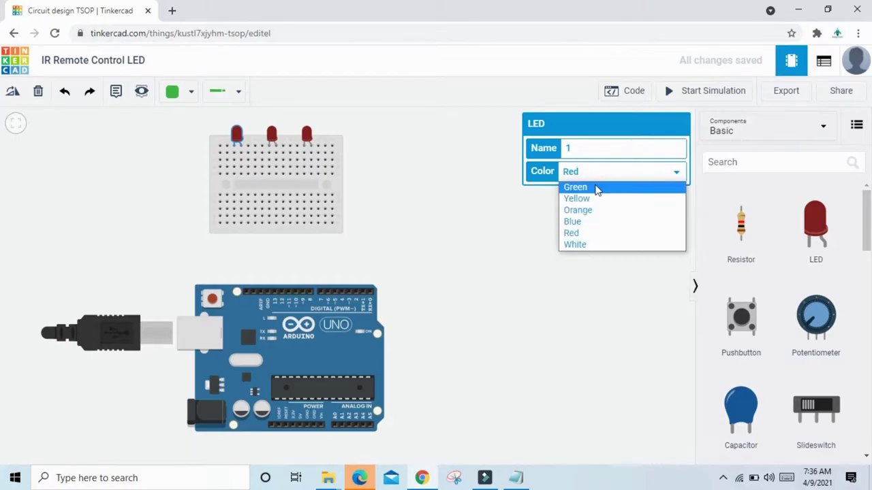
click(589, 223)
click(272, 135)
click(602, 179)
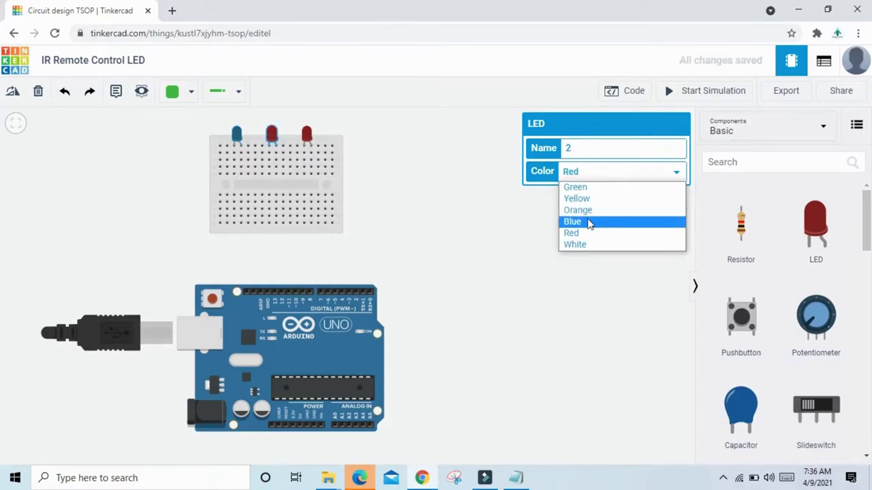
click(587, 191)
click(393, 166)
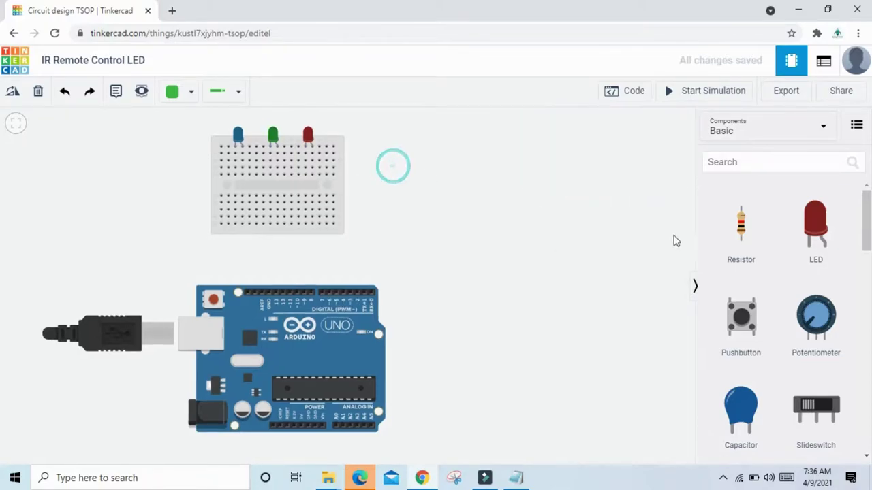
Place three resistors across the breadboard's center gap, one below each LED.
drag(733, 226, 426, 198)
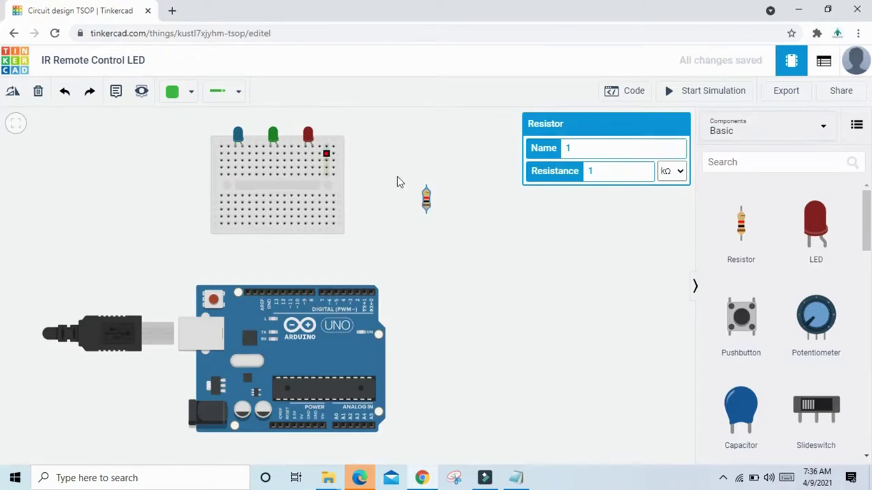
drag(429, 201, 239, 197)
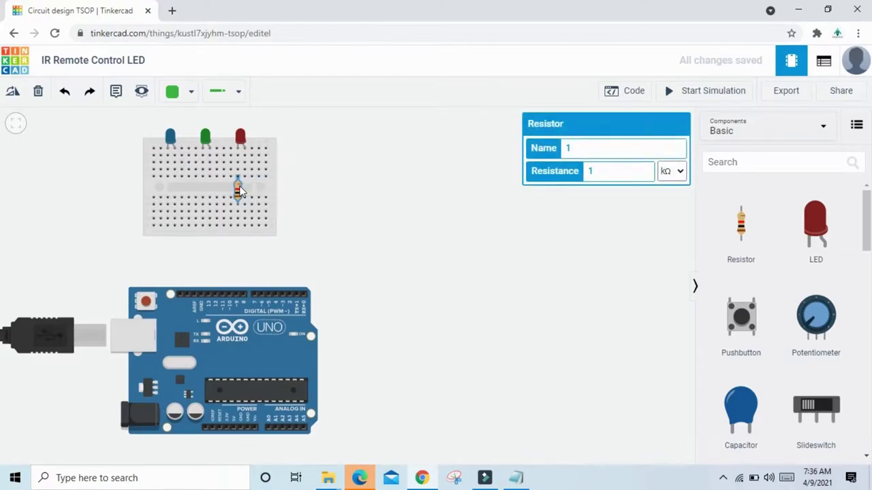
drag(743, 228, 202, 192)
drag(738, 231, 170, 196)
click(350, 189)
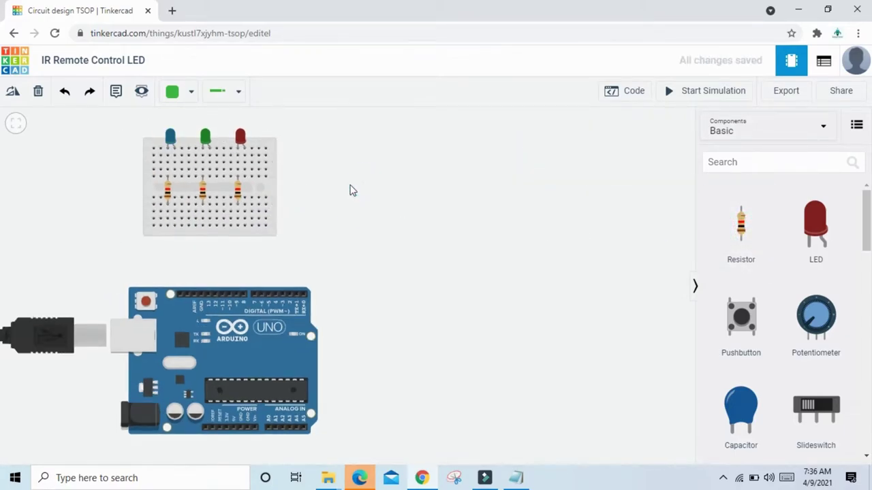
Set the resistance of the resistor below the blue LED to 330 Ω.
click(169, 195)
double_click(599, 175)
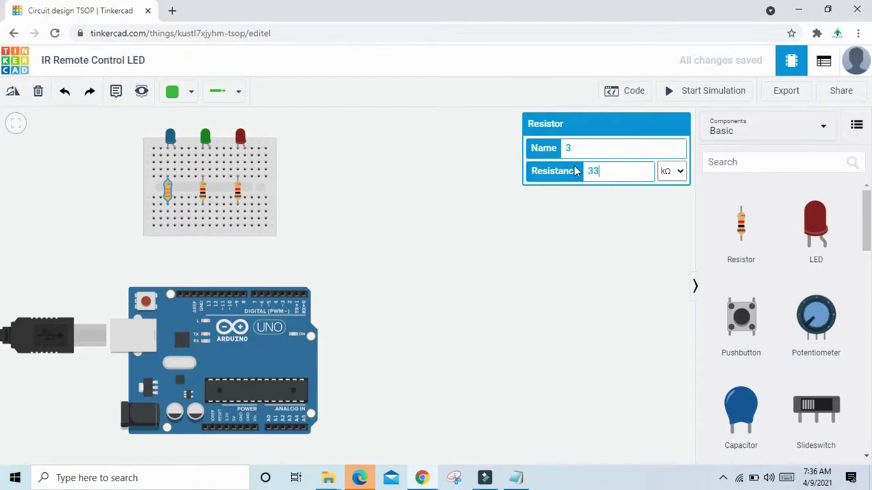
click(674, 172)
click(668, 234)
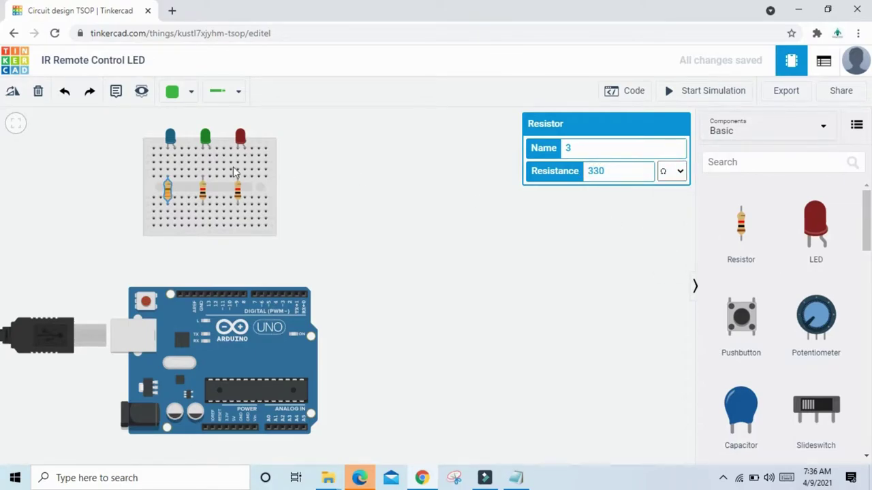
Set the resistance of the resistor below the green LED to 330 Ω.
click(202, 197)
double_click(586, 170)
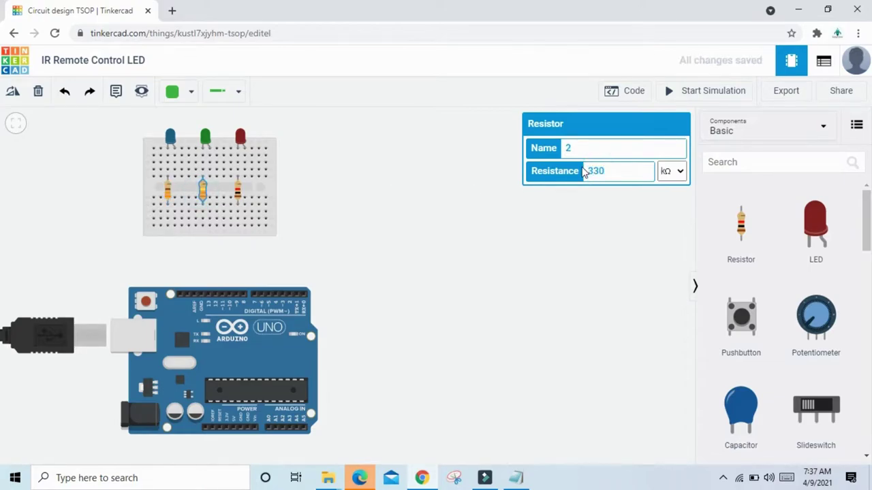
click(671, 171)
click(668, 233)
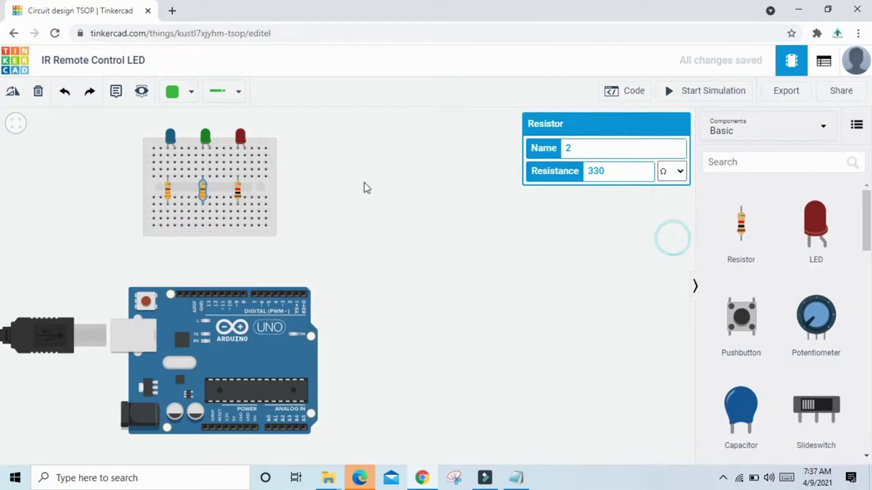
Set the resistance of the resistor below the red LED to 330 Ω.
click(239, 194)
double_click(588, 171)
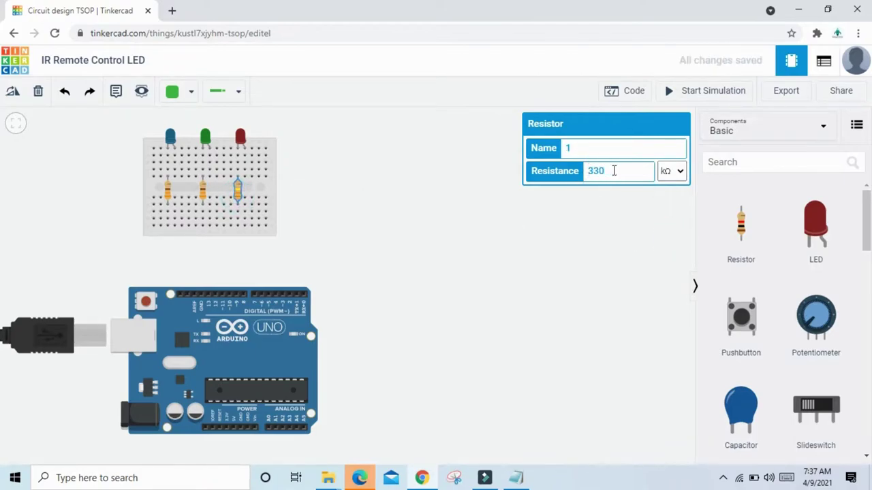
click(671, 171)
click(667, 233)
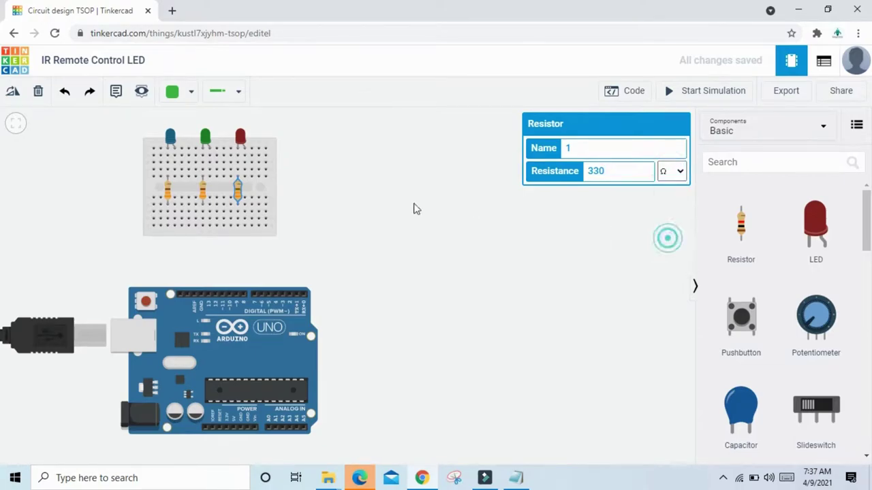
click(380, 192)
Search the components for "ir sensor" and place an IR sensor to the right of the breadboard.
scroll(307, 184, down, 2)
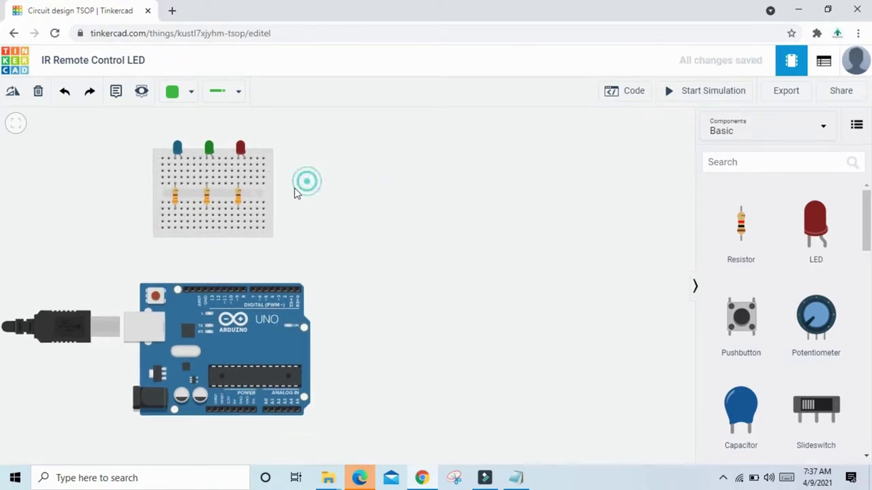
click(786, 166)
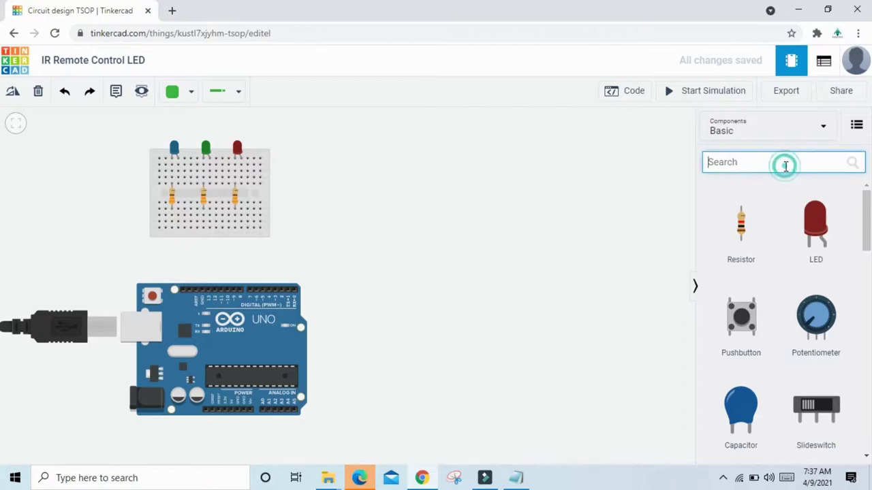
text(ir)
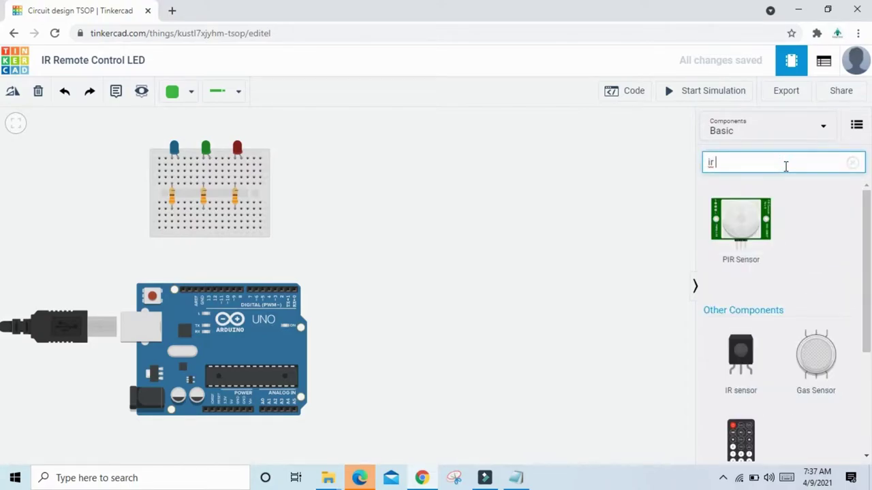
text( senor)
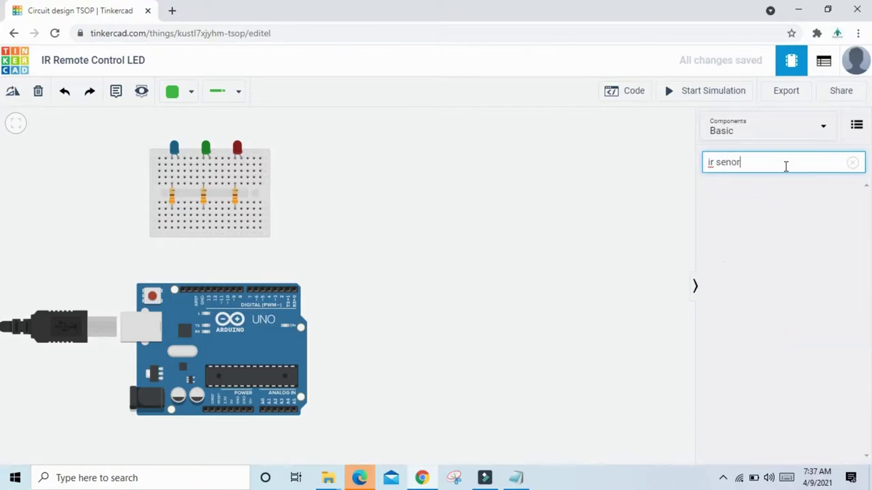
key(BackSpace)
key(BackSpace)
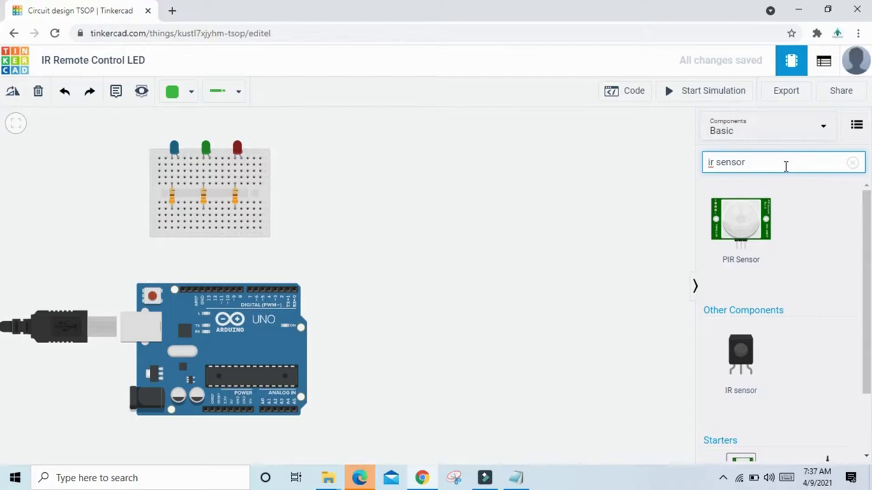
drag(743, 368, 407, 217)
click(497, 265)
Search the components for "remote" and place an IR remote to the right of the IR sensor.
click(853, 163)
click(768, 163)
text(re)
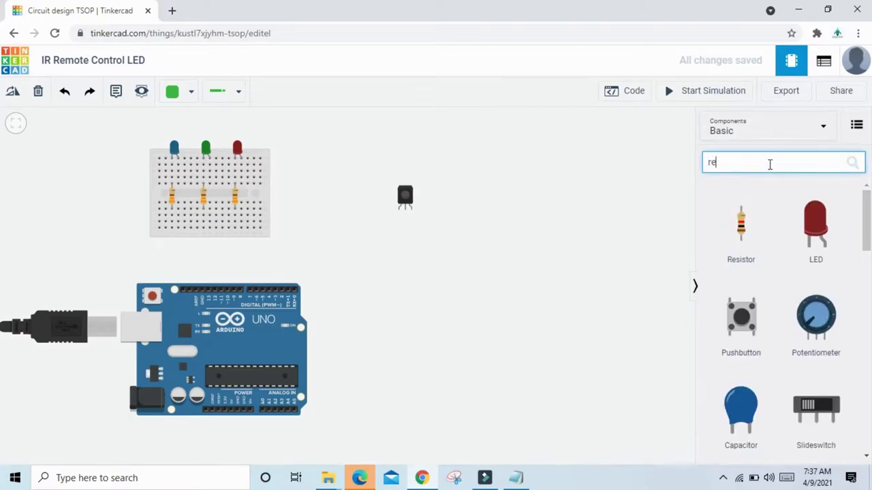
text(mote)
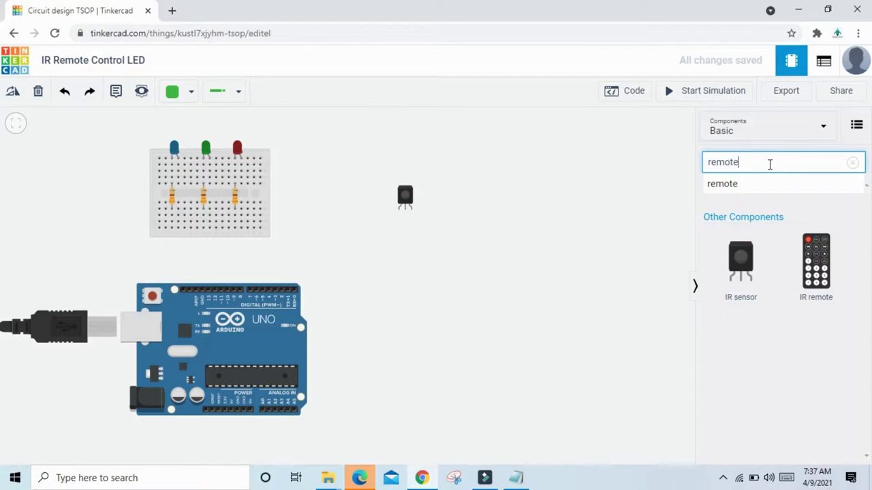
drag(816, 263, 526, 310)
Move the IR sensor down between the Arduino and the remote, and shift the Arduino farther below the breadboard.
drag(405, 196, 390, 207)
scroll(420, 268, up, 1)
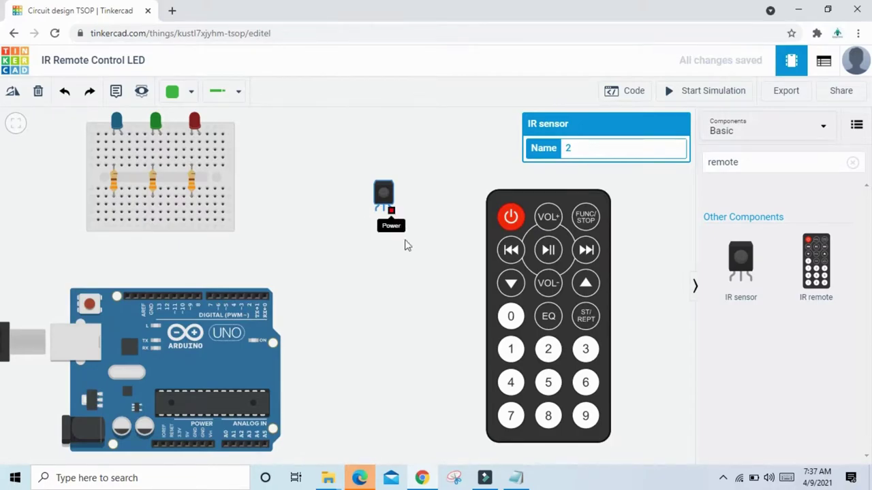
scroll(410, 271, down, 1)
drag(387, 208, 372, 259)
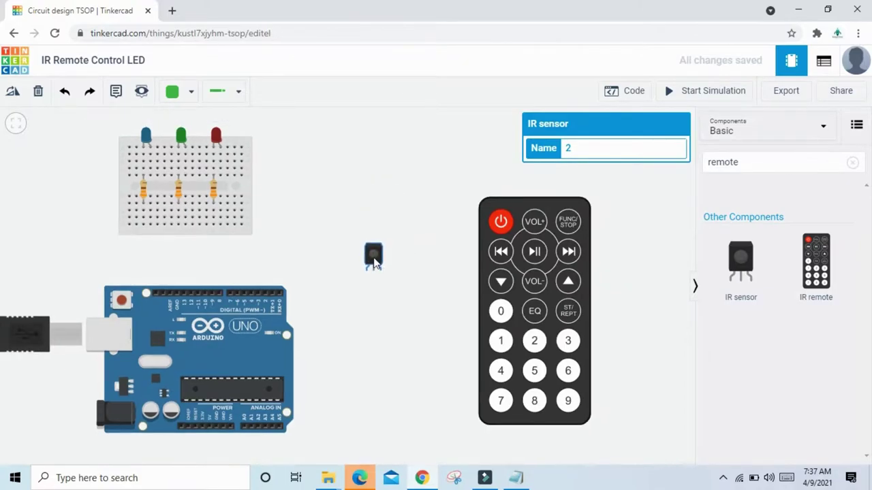
drag(395, 310, 385, 271)
scroll(386, 272, down, 1)
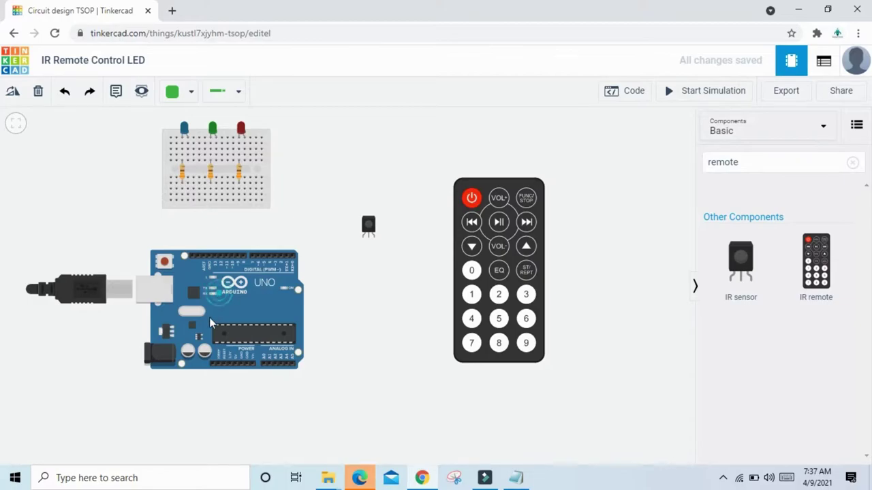
drag(222, 297, 210, 317)
drag(331, 311, 335, 307)
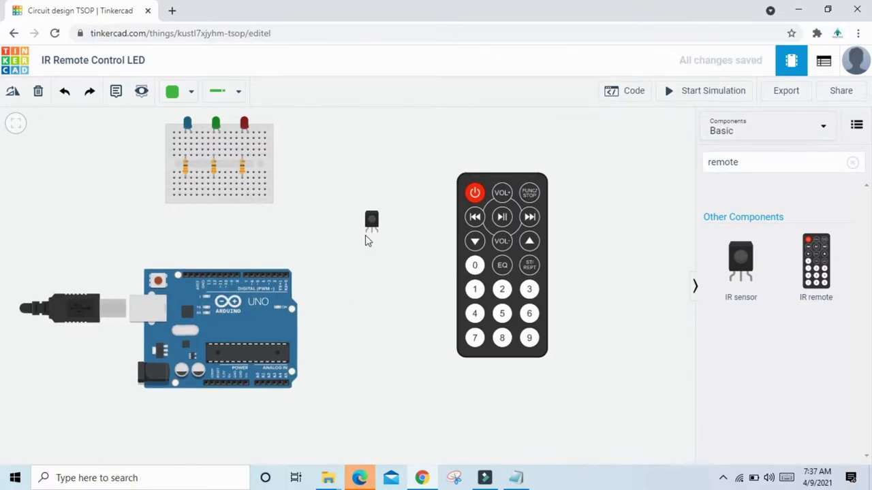
Wire the IR sensor's first leg to Arduino digital pin 10, routing it with straight right-angle bends above the board.
click(366, 235)
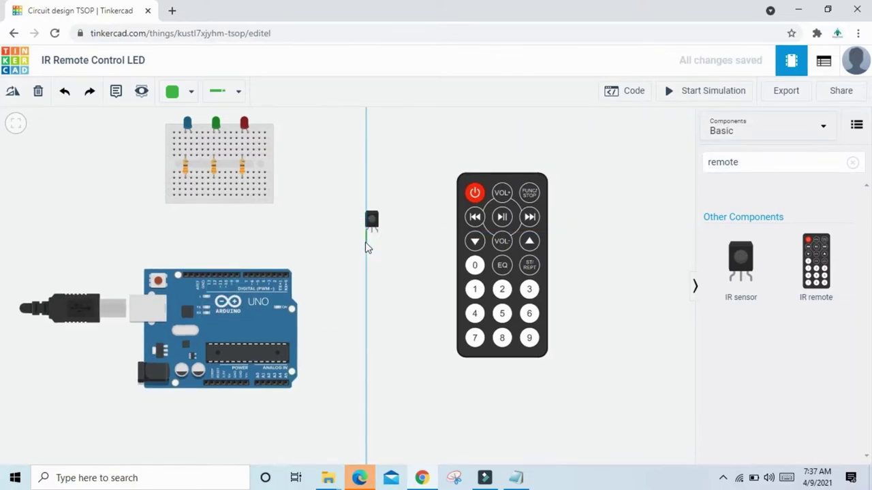
click(366, 244)
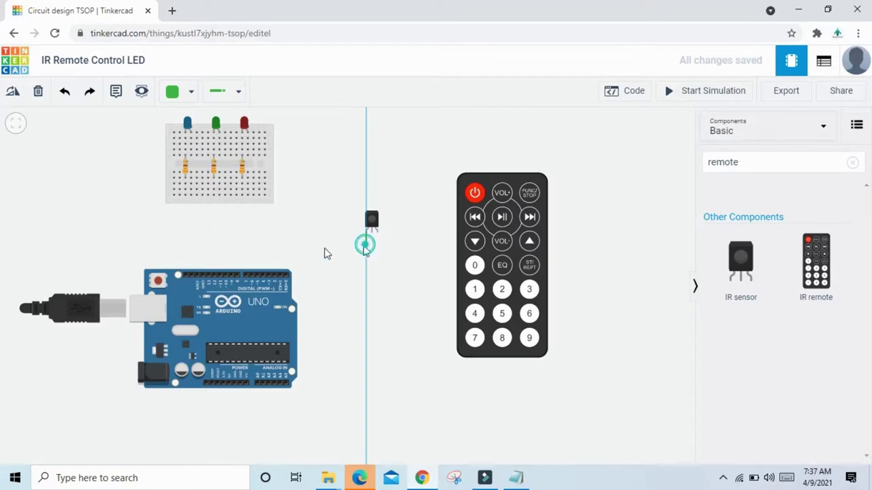
click(224, 243)
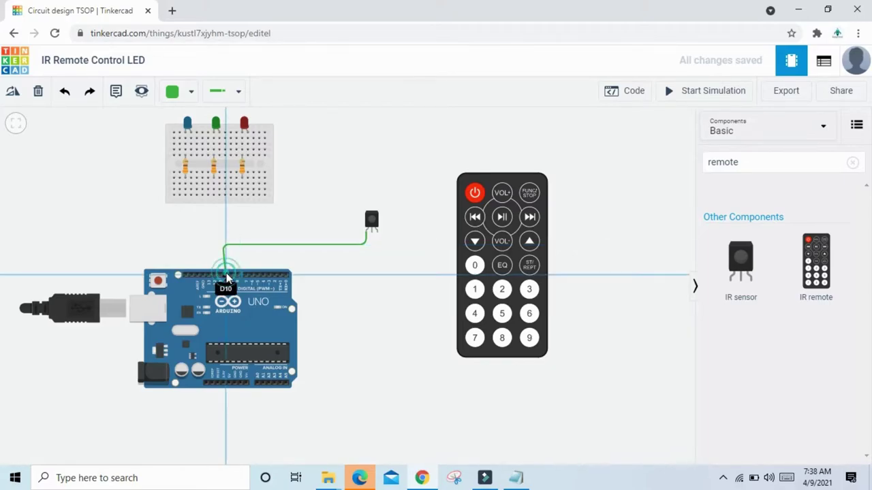
click(227, 276)
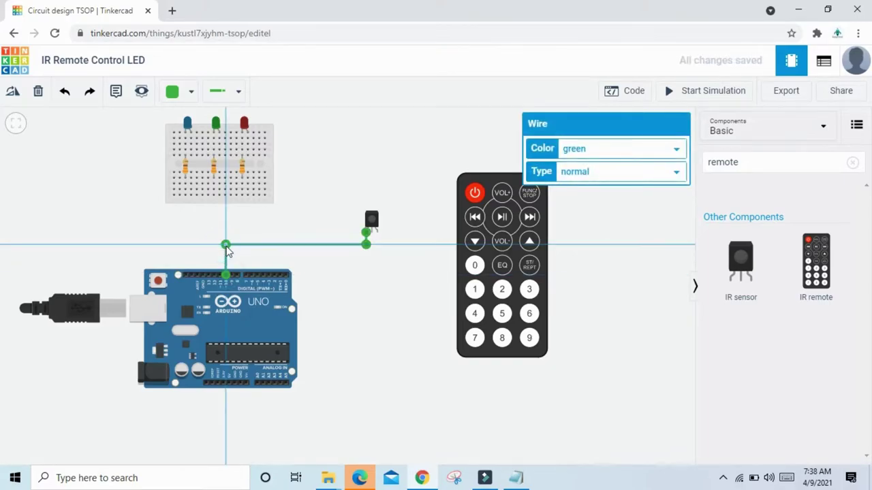
click(319, 269)
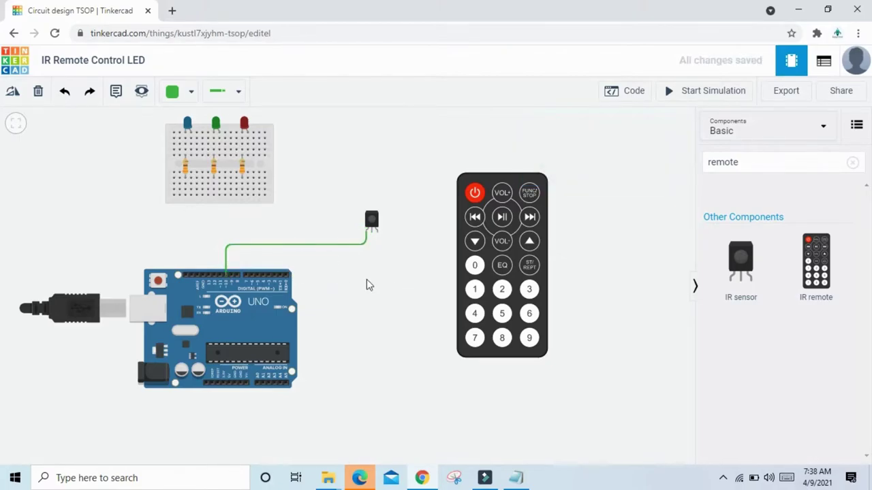
Wire the IR sensor's middle leg to the Arduino's GND power pin, routing it below the board, and color the wire black.
scroll(367, 281, up, 2)
click(372, 222)
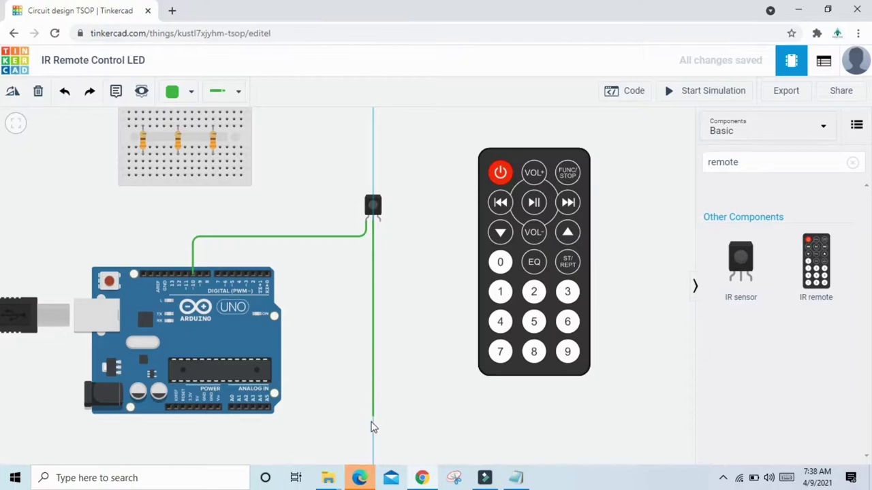
click(372, 435)
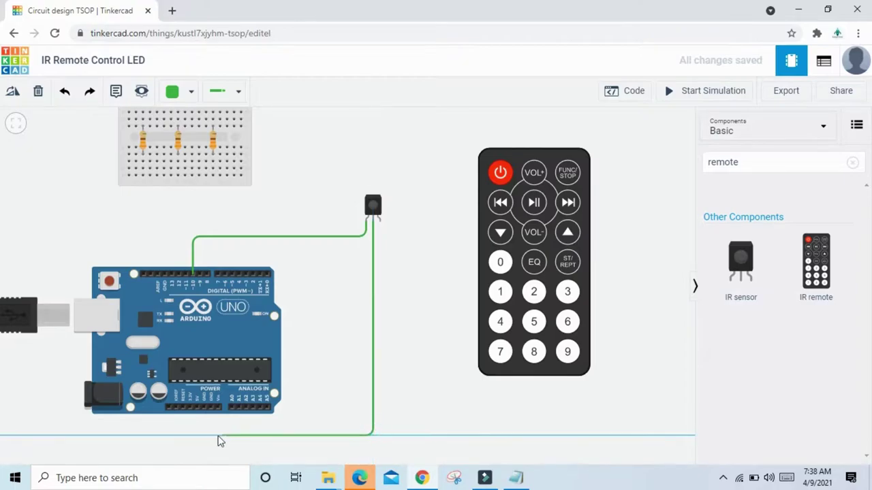
click(201, 436)
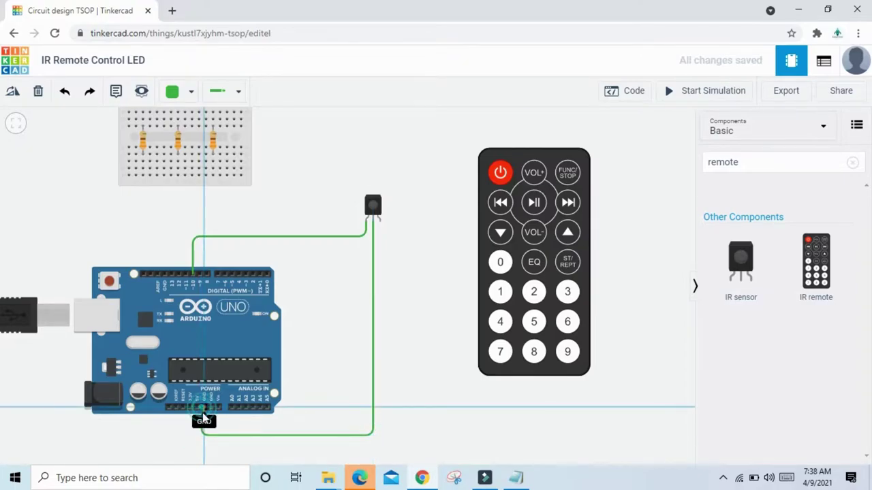
click(204, 407)
drag(199, 440, 204, 440)
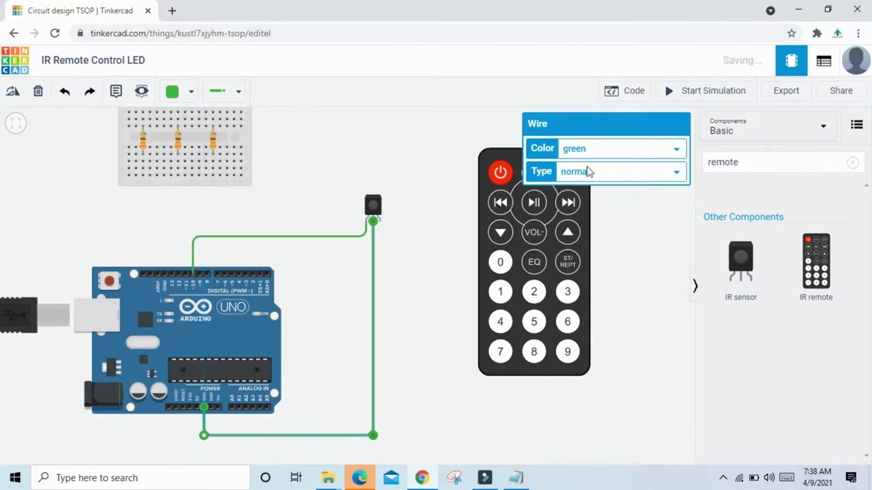
click(597, 150)
click(573, 167)
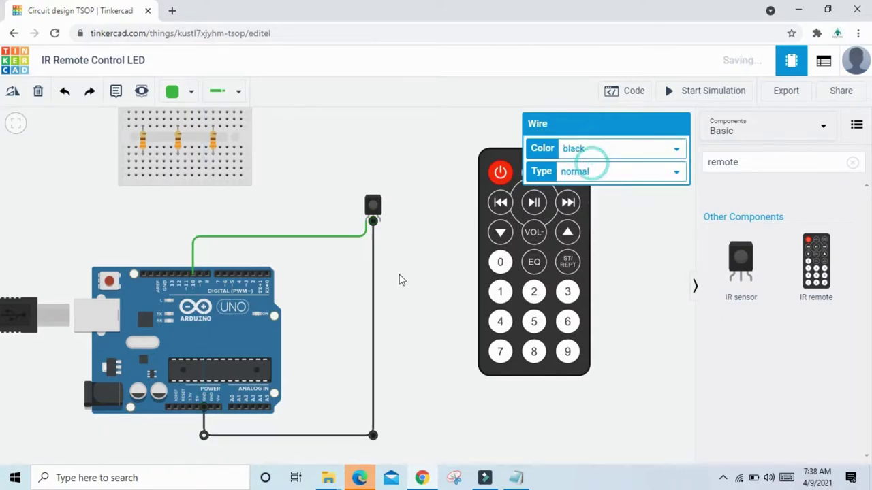
Wire the IR sensor's third leg to the Arduino's 5V pin, routing it outside the black wire, and color it red.
click(380, 227)
click(379, 443)
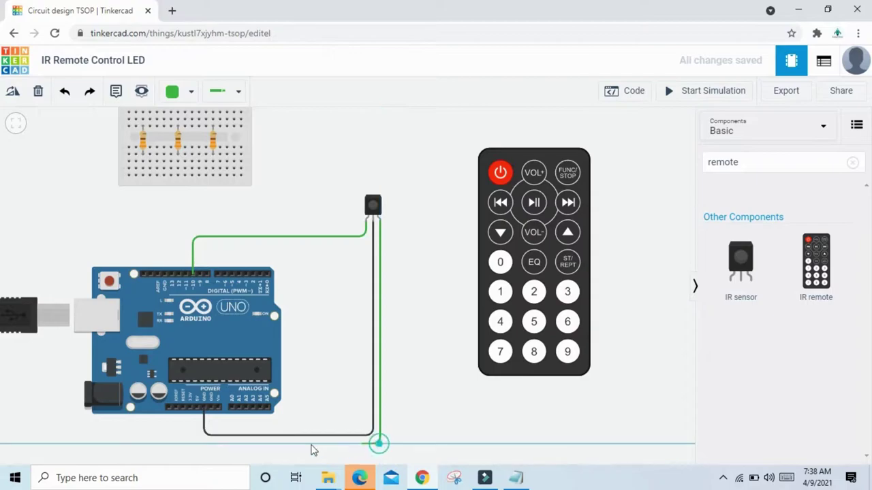
click(198, 443)
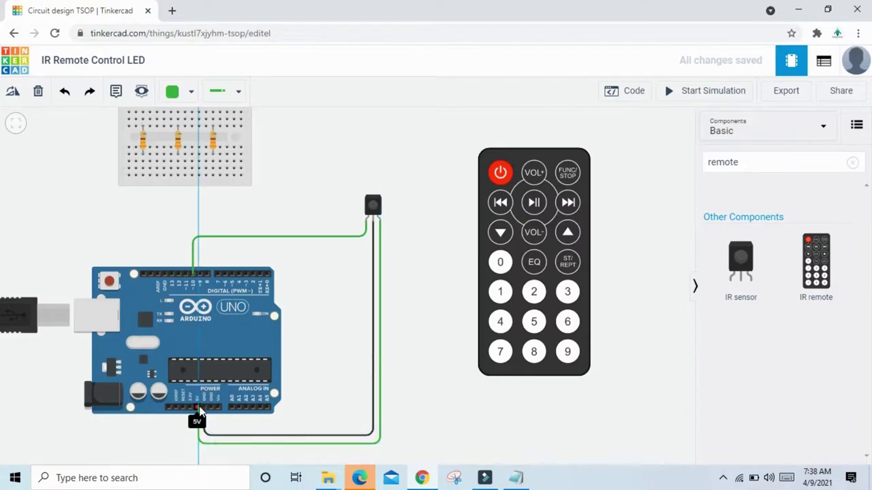
click(197, 408)
click(197, 445)
click(582, 150)
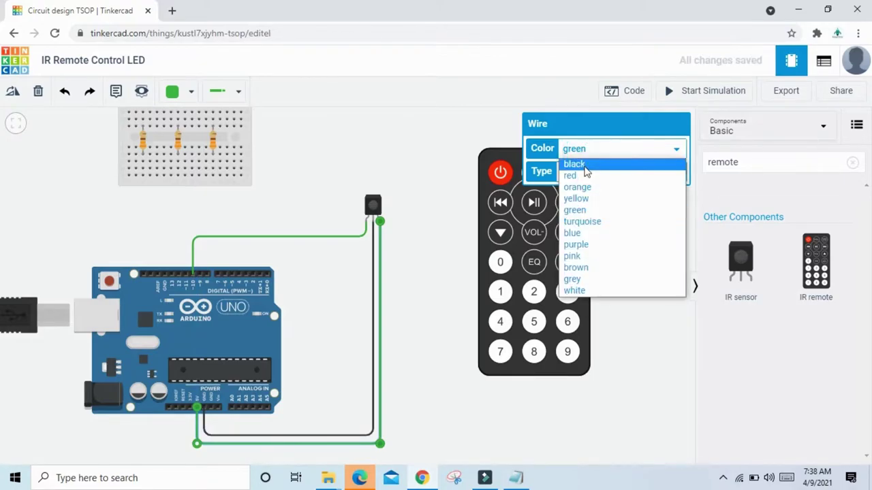
click(579, 176)
click(429, 252)
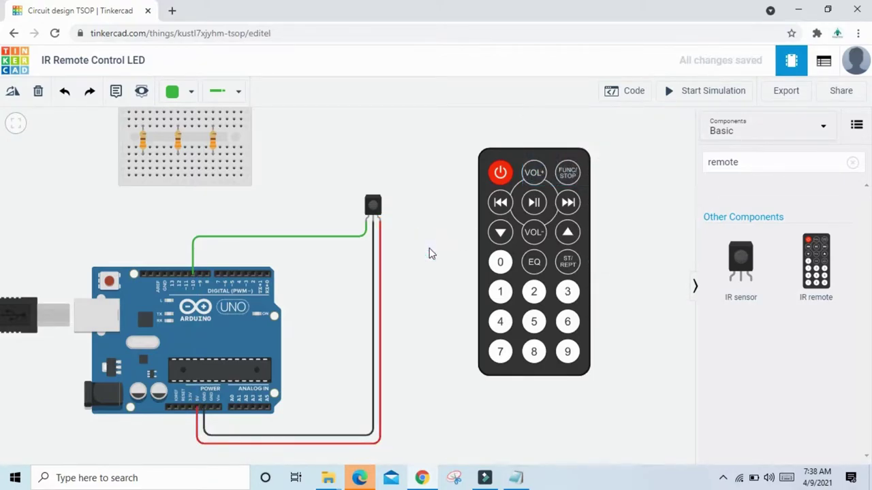
Move the breadboard with its LEDs and resistors to the right and slightly closer to the Arduino.
scroll(430, 254, down, 1)
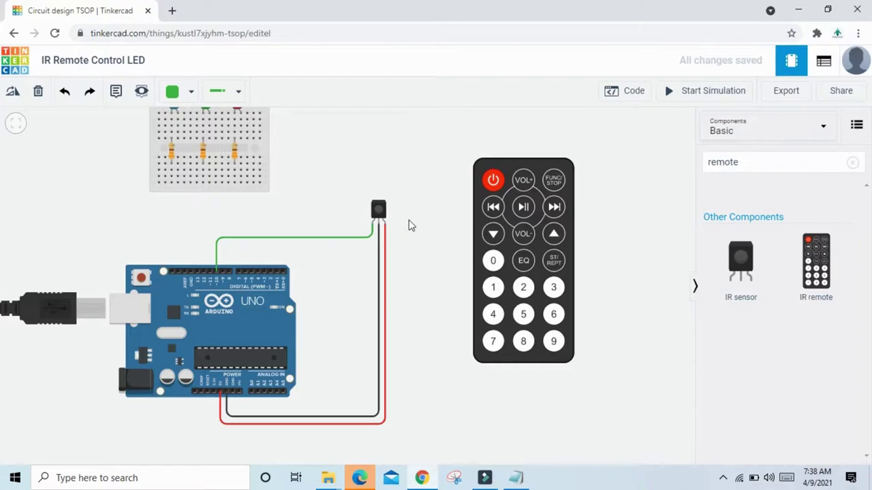
drag(411, 226, 399, 232)
drag(227, 196, 292, 213)
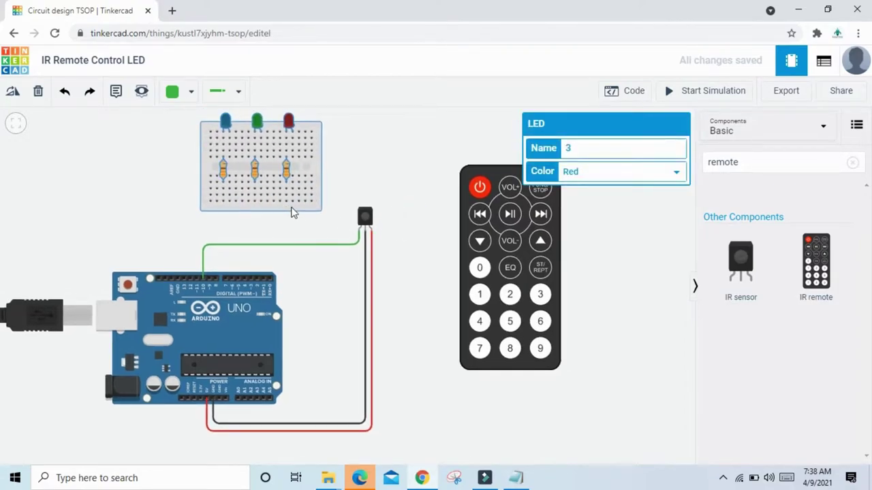
click(383, 195)
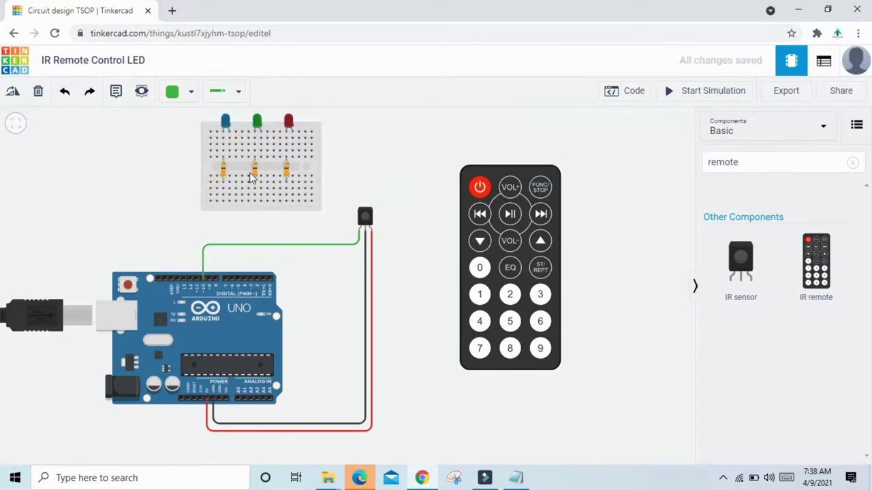
Wire the lower breadboard column of the blue LED's resistor to the Arduino's GND pin beside AREF, with straight bends.
click(229, 204)
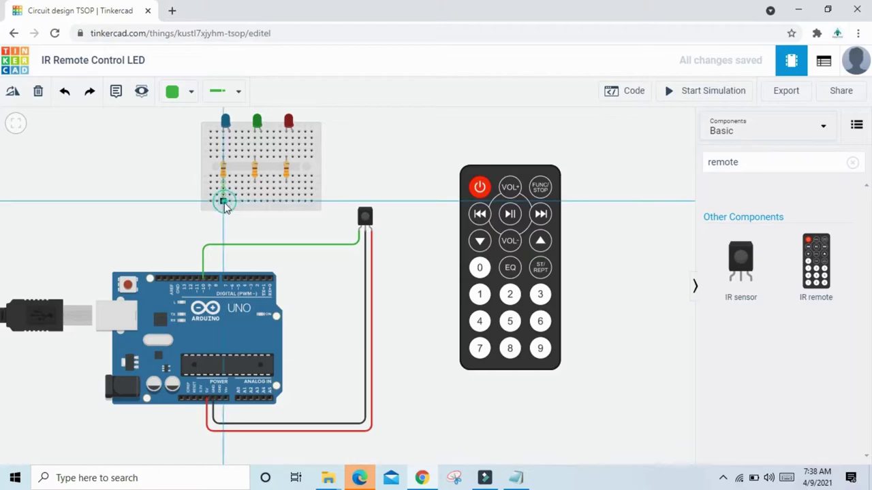
click(224, 225)
click(180, 226)
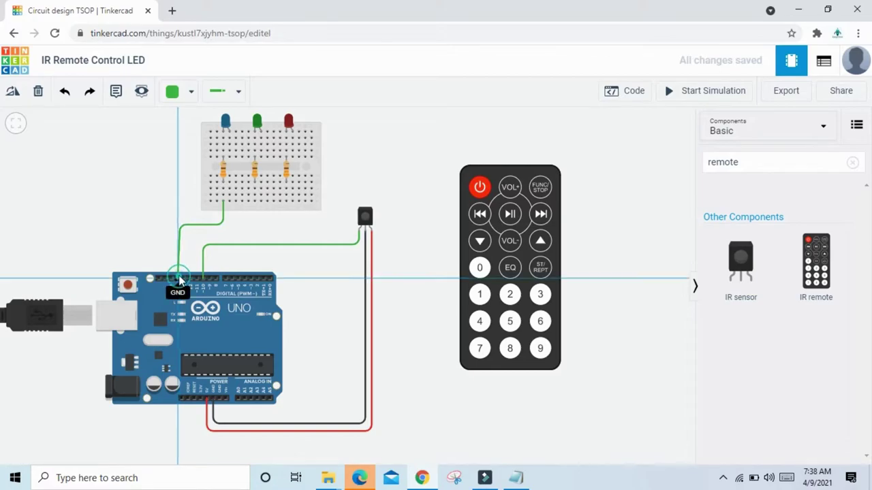
click(179, 279)
drag(179, 225, 177, 224)
click(275, 225)
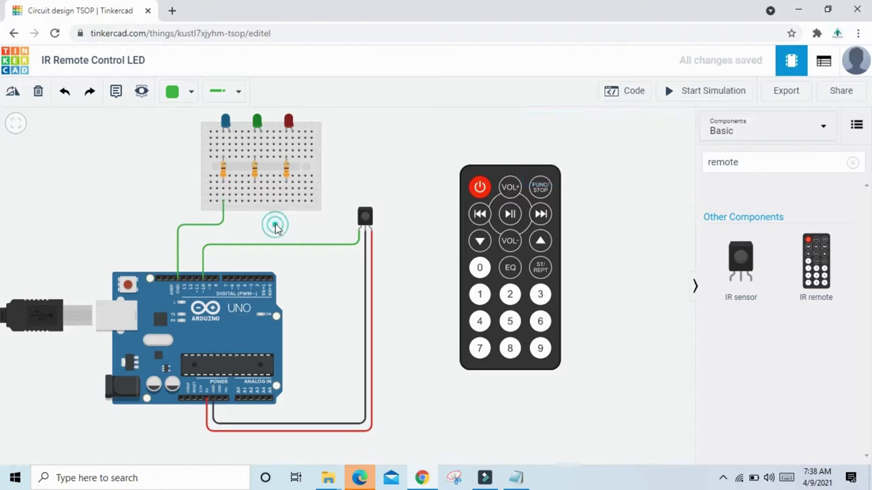
Wire the lower breadboard column of the green LED's resistor to the same Arduino GND pin beside AREF.
click(254, 201)
click(254, 225)
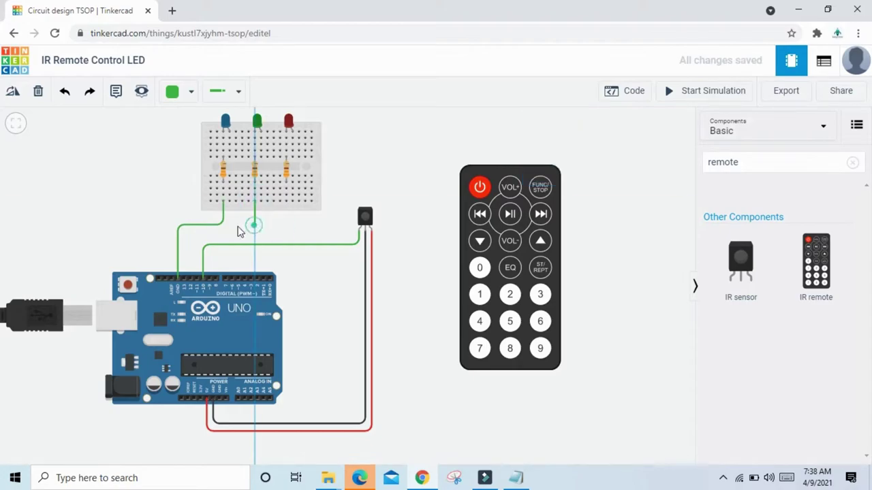
click(177, 225)
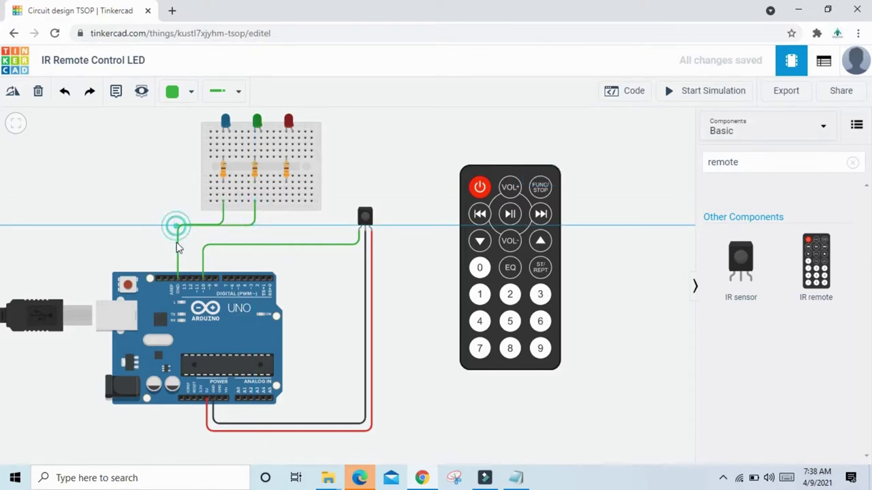
click(178, 279)
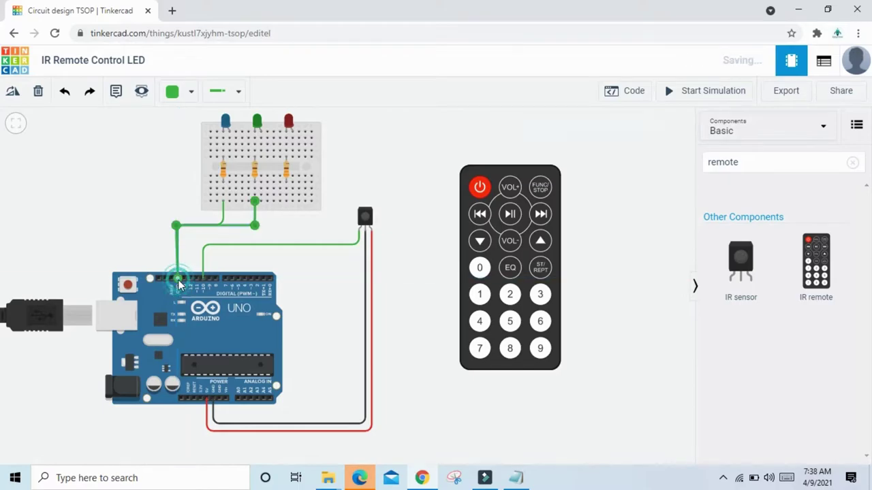
Wire the lower breadboard column of the red LED's resistor to the shared Arduino GND pin beside AREF.
click(287, 204)
click(284, 226)
click(178, 227)
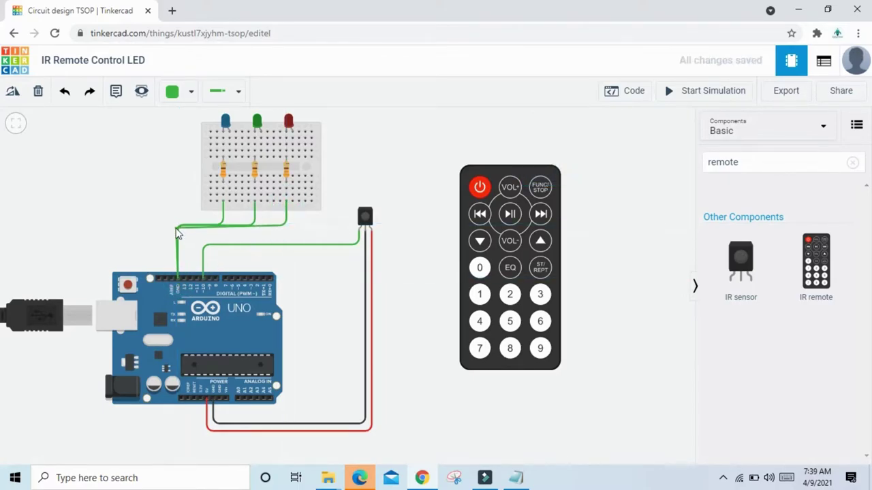
click(178, 279)
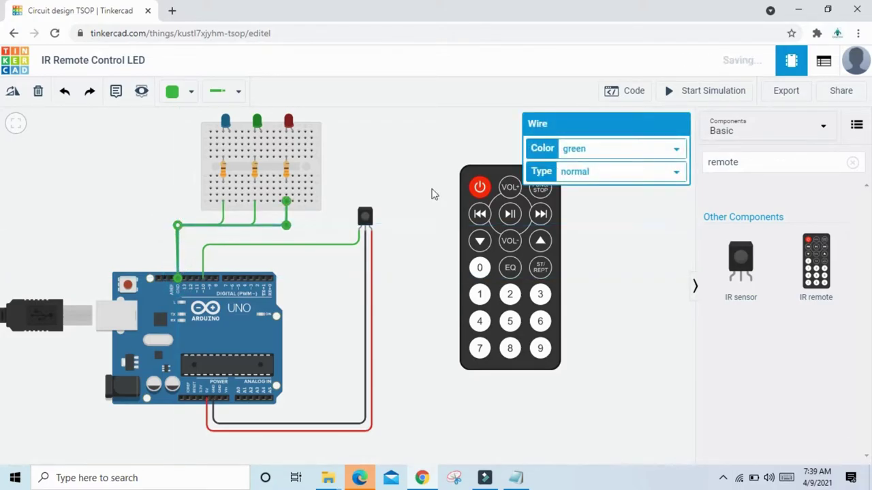
Color the three ground wires running from the LED resistors to the Arduino black.
click(599, 150)
click(574, 164)
click(255, 218)
click(574, 164)
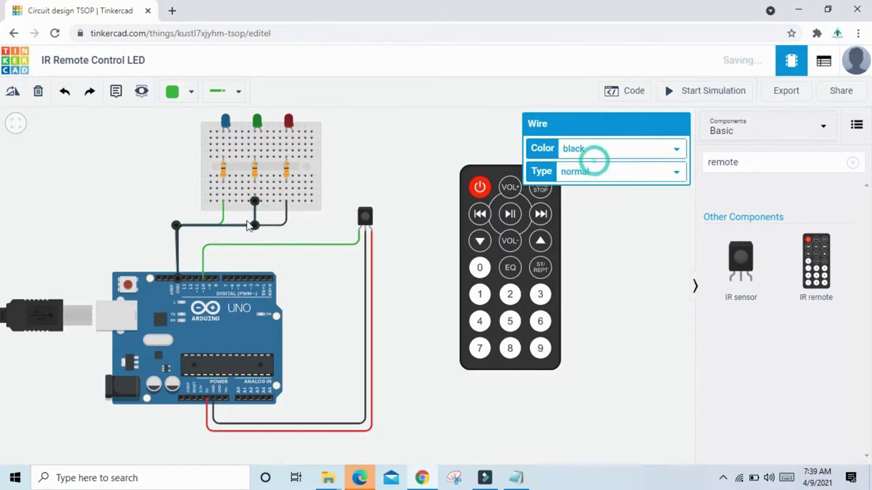
click(224, 215)
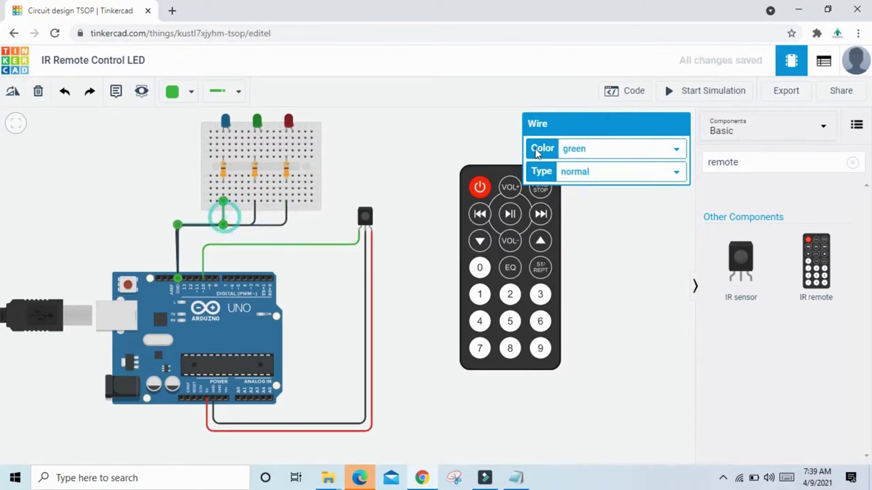
click(571, 149)
click(575, 164)
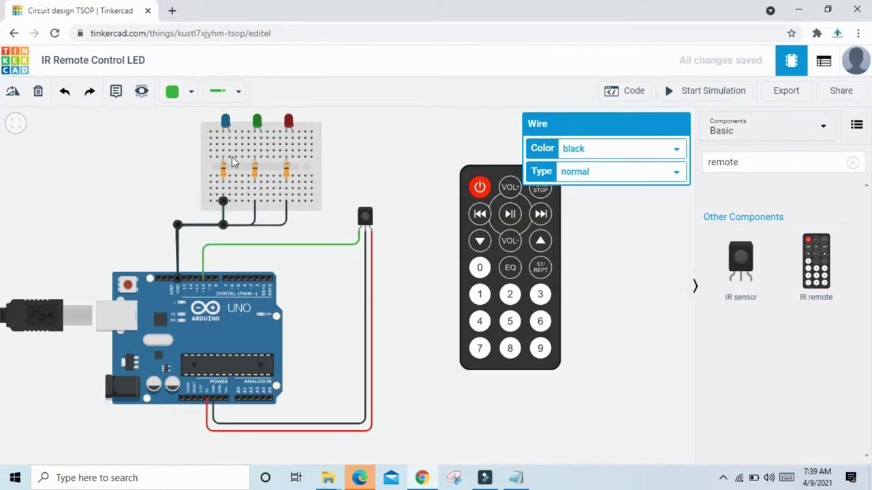
click(390, 154)
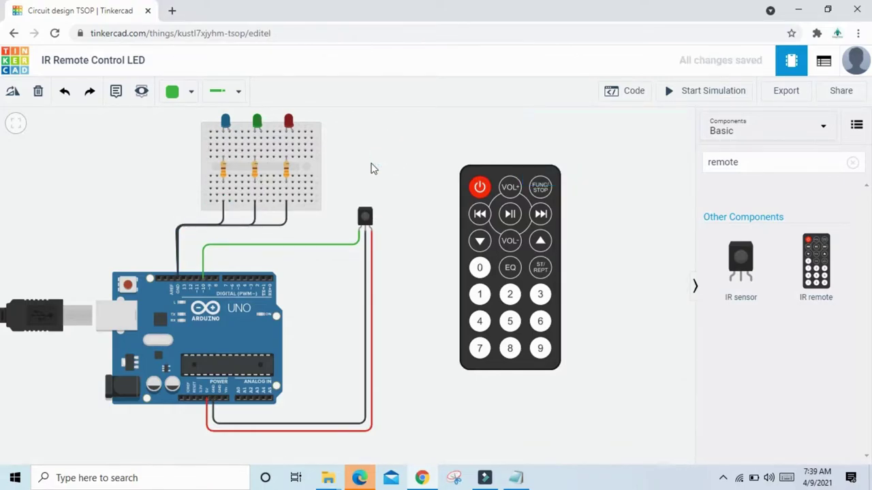
Wire the breadboard column of the blue LED's free leg directly to Arduino digital pin 6.
scroll(372, 168, up, 2)
drag(372, 168, 372, 192)
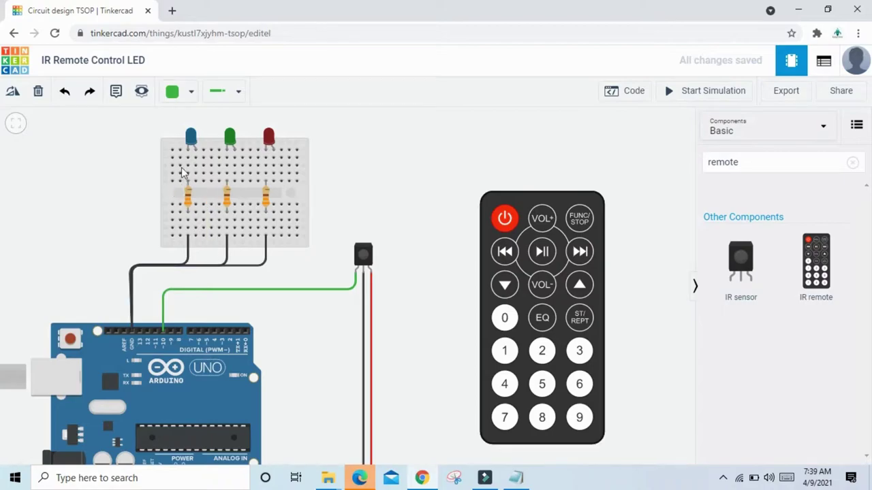
click(195, 179)
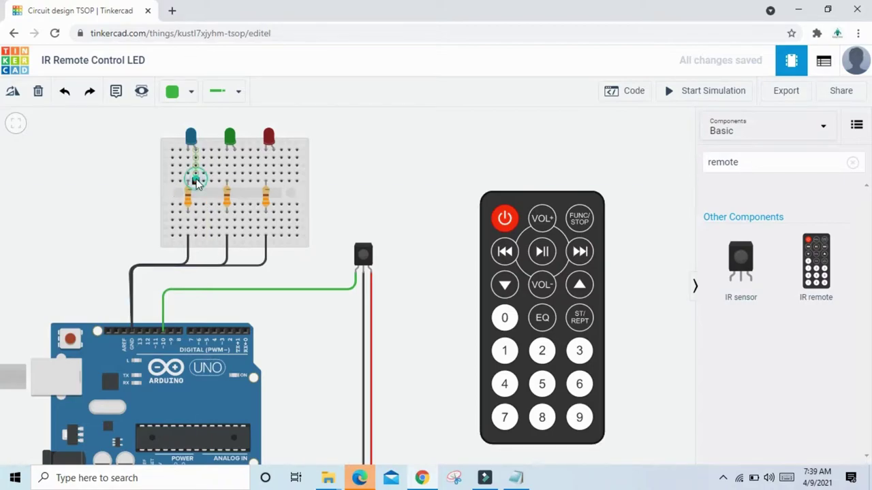
click(197, 332)
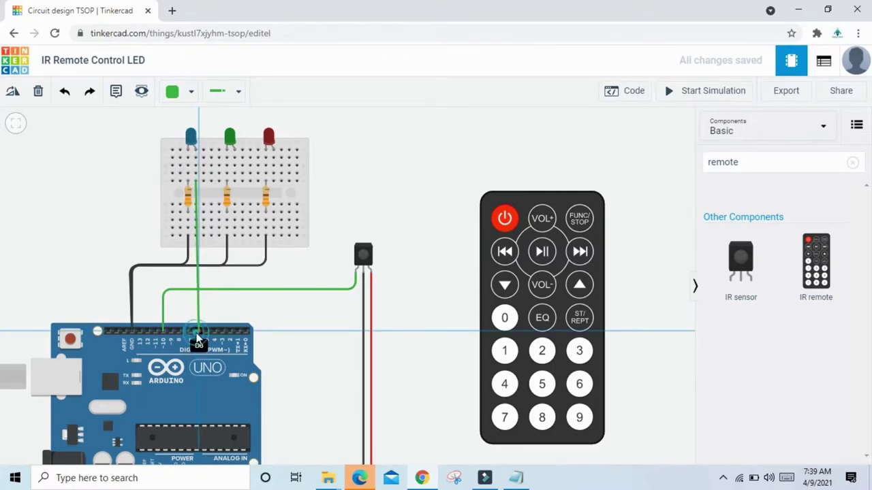
click(312, 168)
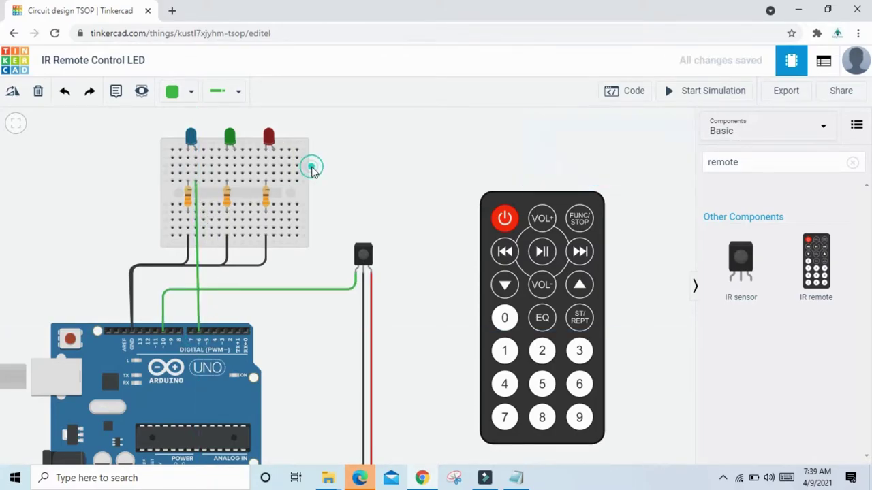
Wire the breadboard column of the green LED's free leg to Arduino digital pin 5 with two bends above the board.
click(234, 182)
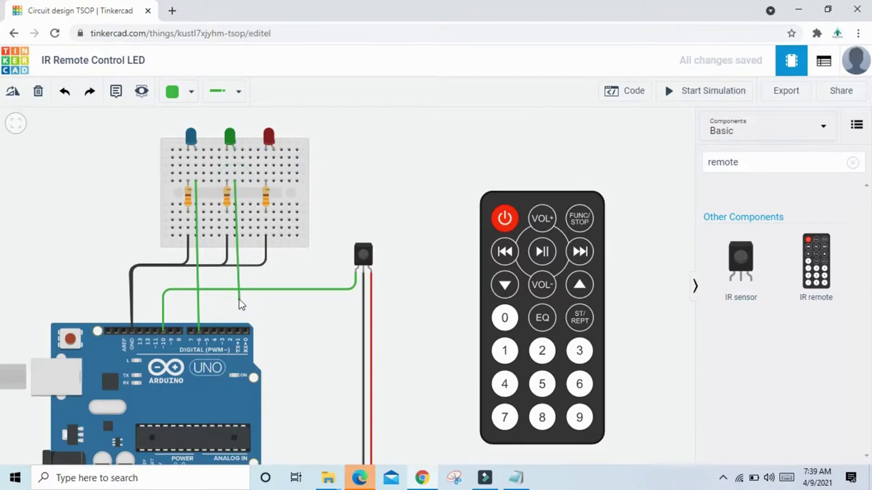
click(235, 297)
click(204, 298)
click(206, 332)
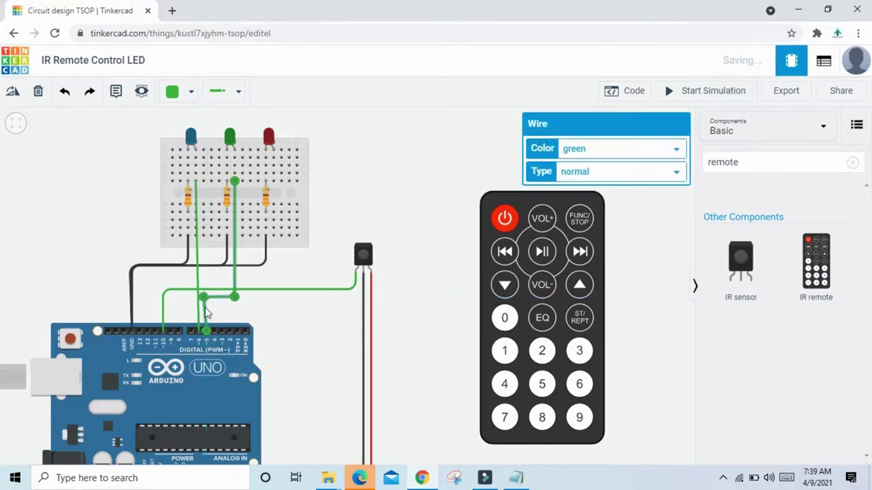
Straighten the lower bend of the green LED's wire above pin 5 and color the blue LED's wire to pin 6 blue.
drag(203, 297, 207, 297)
click(195, 279)
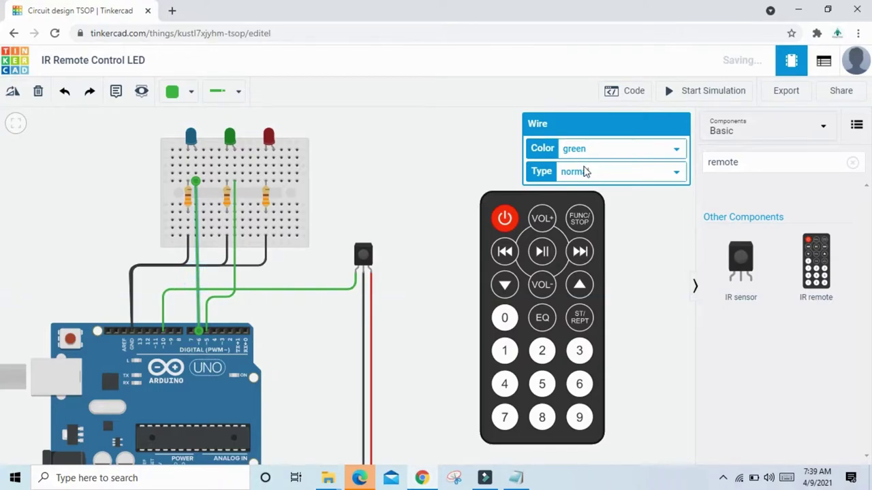
click(579, 147)
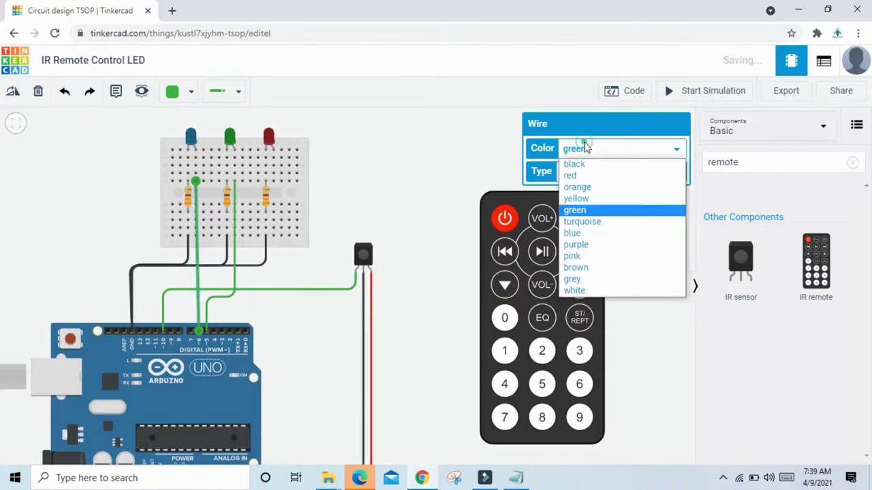
click(576, 233)
click(438, 201)
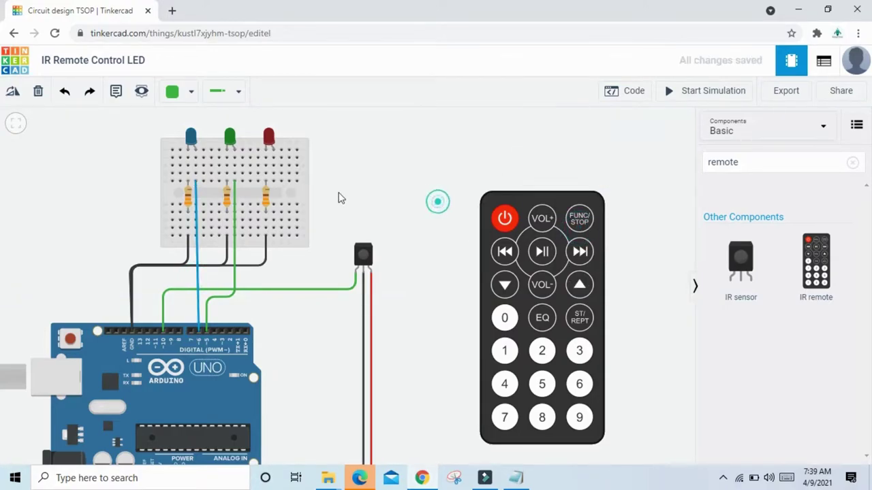
Wire the breadboard column of the red LED's free leg to Arduino digital pin 4 with two bends and color the wire pink.
click(274, 180)
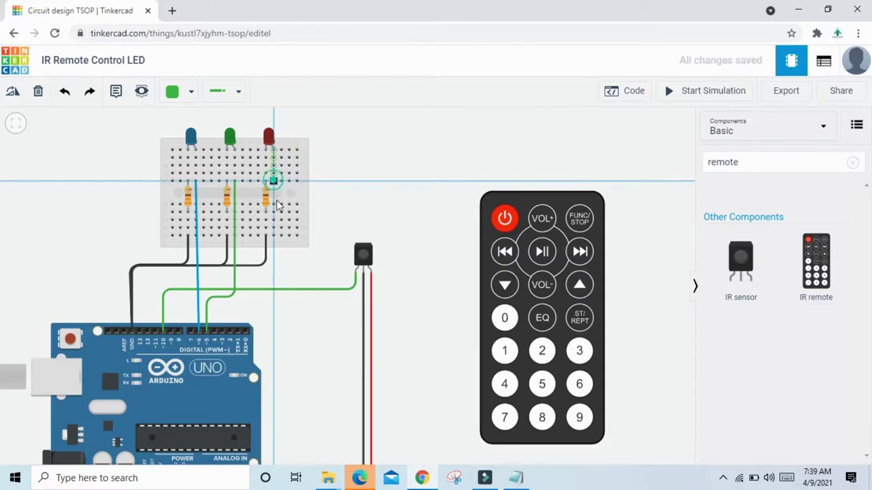
click(274, 300)
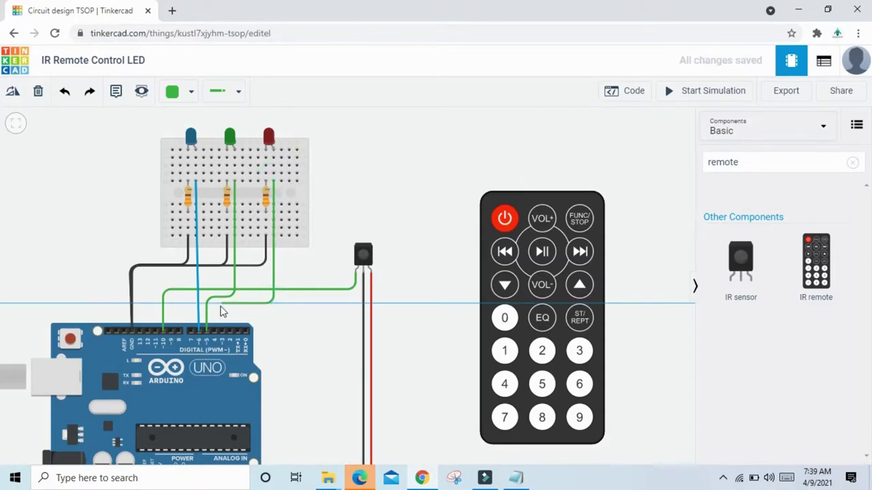
click(218, 305)
click(215, 332)
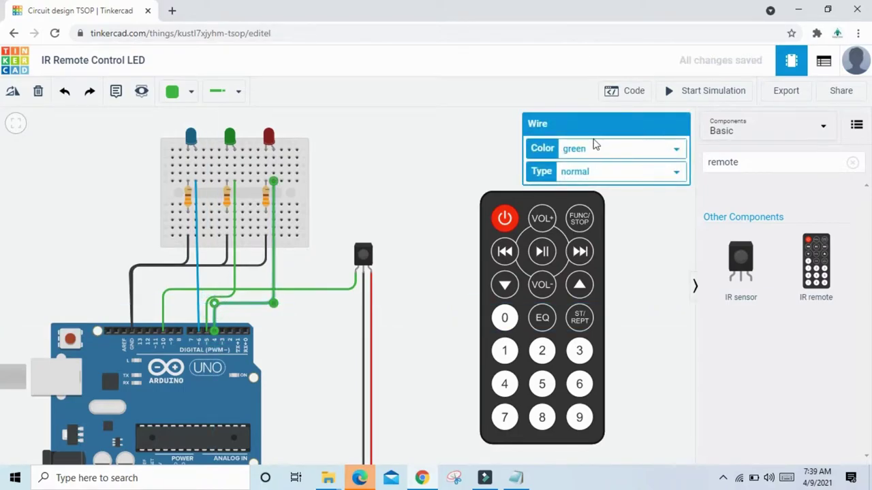
click(593, 147)
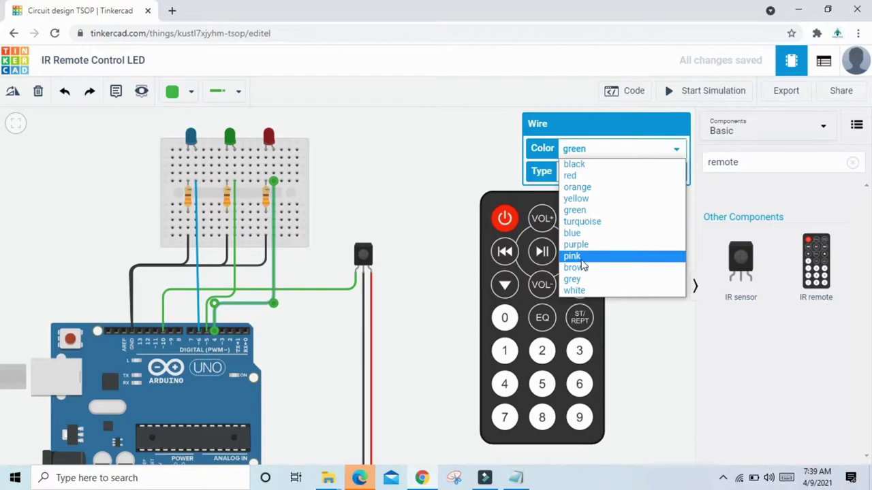
click(573, 256)
drag(419, 227, 416, 229)
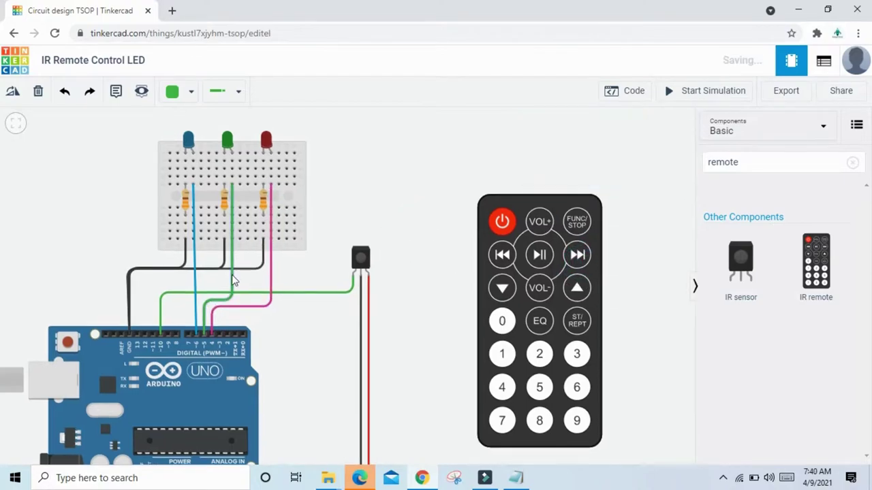
Color the IR sensor's signal wire to Arduino digital pin 10 yellow.
click(232, 281)
click(319, 293)
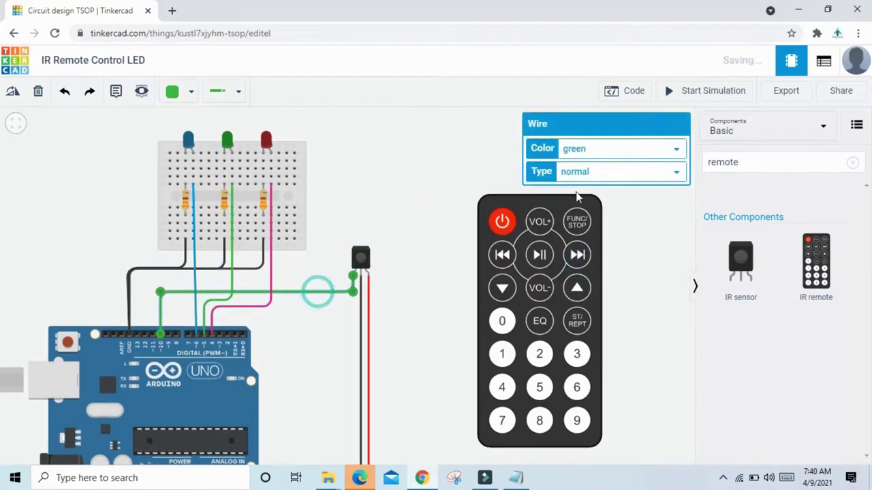
click(582, 156)
click(593, 197)
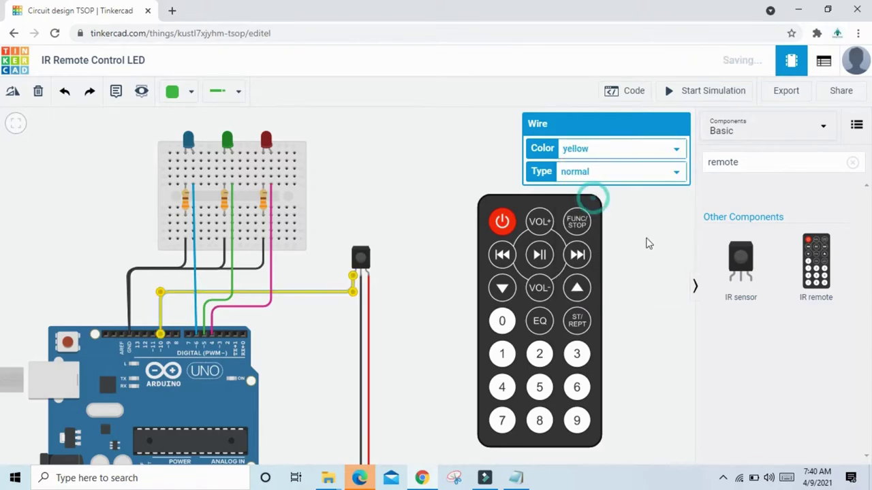
scroll(648, 244, down, 1)
click(649, 244)
scroll(648, 243, down, 2)
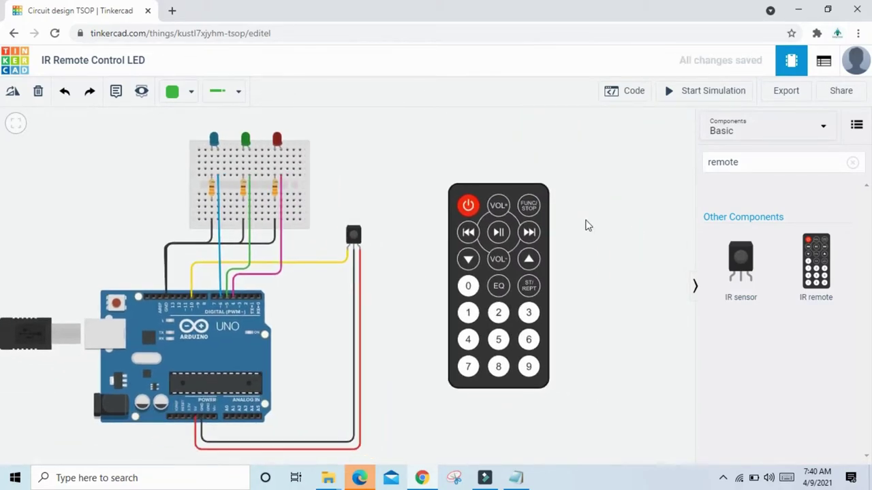
drag(600, 224, 574, 228)
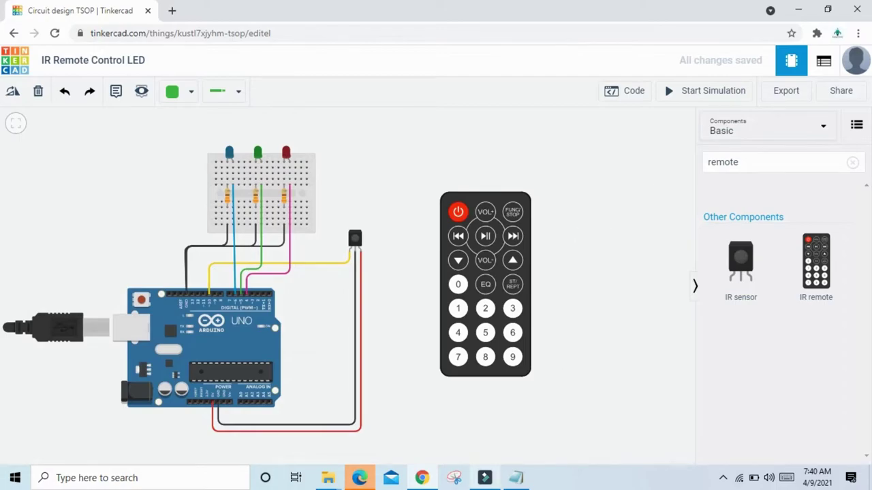
Switch to the Notepad sketch and set RECV_PIN to 10.
click(516, 477)
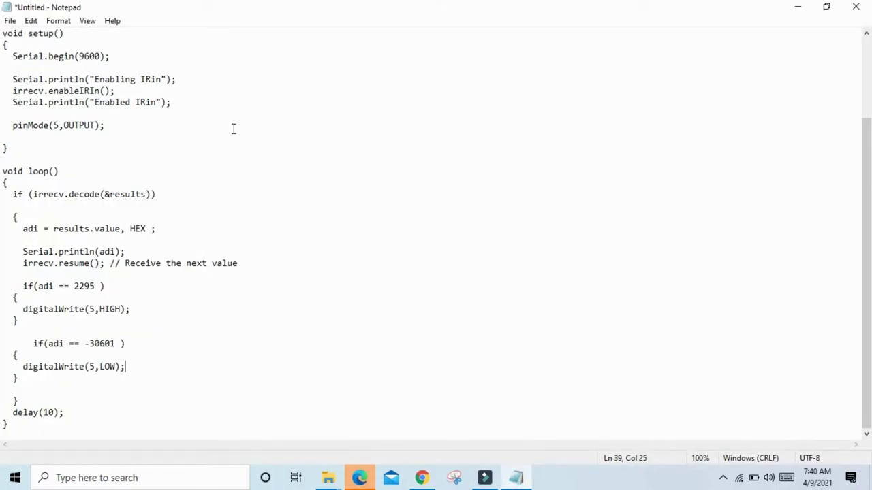
scroll(237, 133, up, 3)
drag(5, 31, 116, 31)
drag(3, 56, 58, 68)
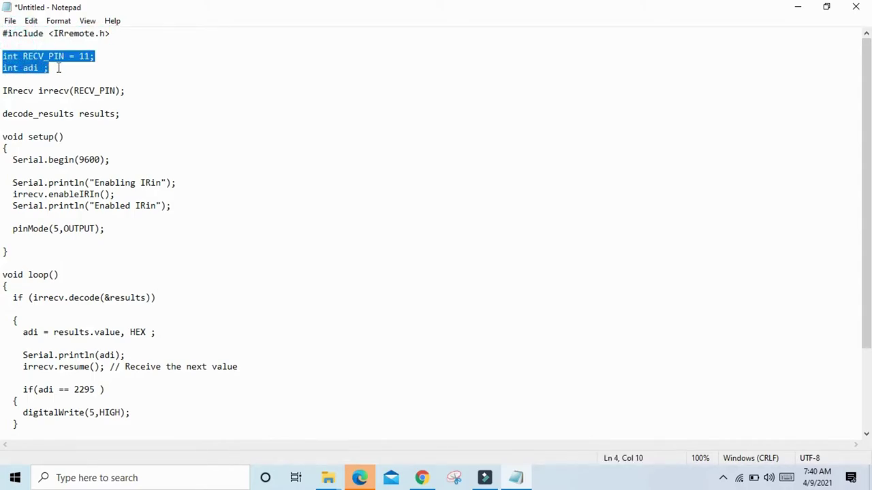
click(116, 56)
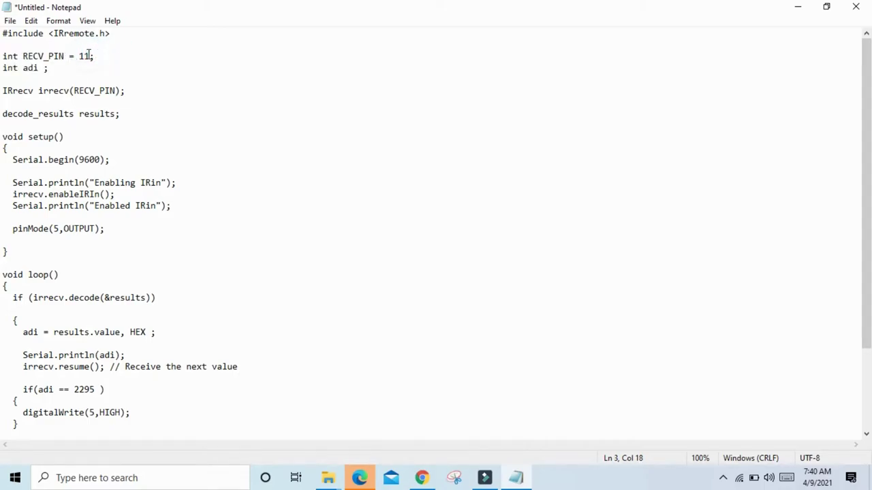
key(BackSpace)
text(0)
Rename the variable adi to S in its int declaration and in the results.value assignment inside loop().
click(38, 69)
key(BackSpace)
key(BackSpace)
text(S)
click(37, 332)
key(BackSpace)
key(BackSpace)
key(BackSpace)
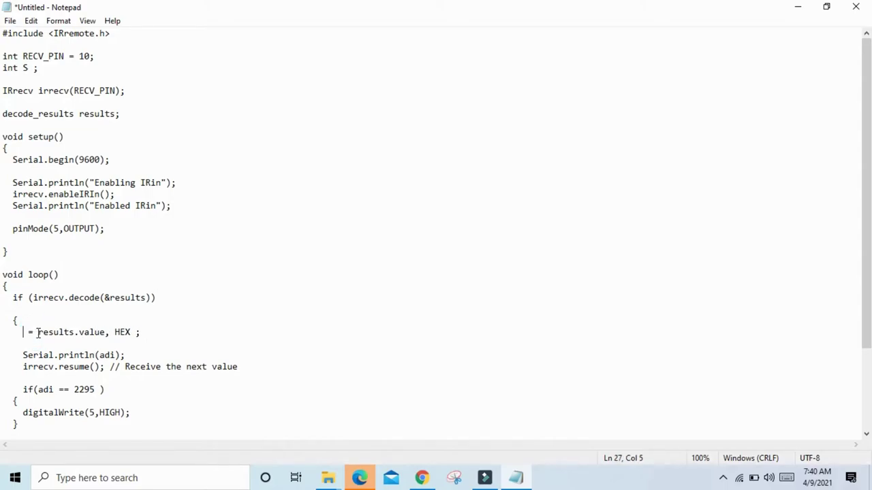
text(S)
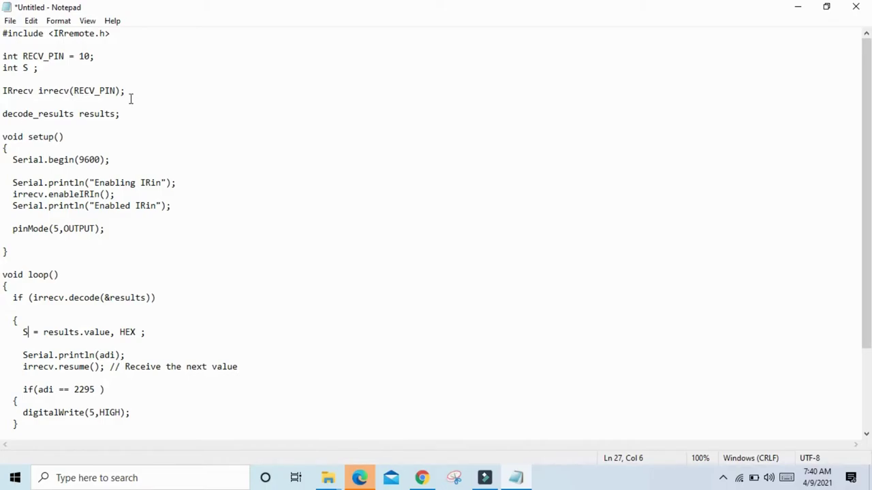
Replace adi with S in the Serial.println call inside loop().
drag(11, 182, 177, 182)
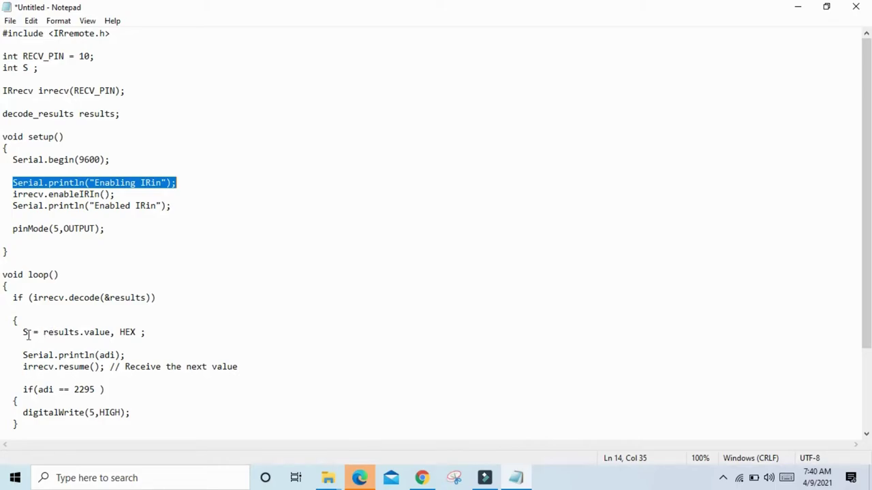
click(113, 355)
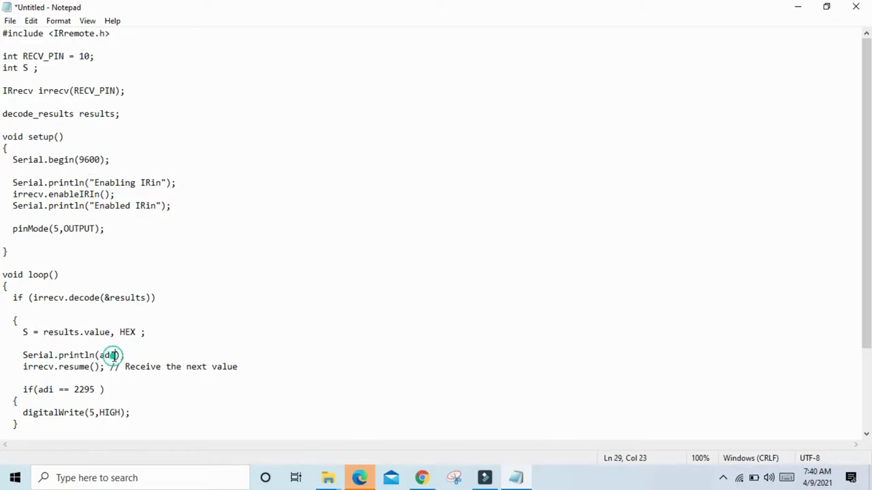
key(BackSpace)
key(BackSpace)
key(BackSpace)
text(S)
Replace adi with S in the if condition that compares against 2295.
scroll(188, 343, down, 3)
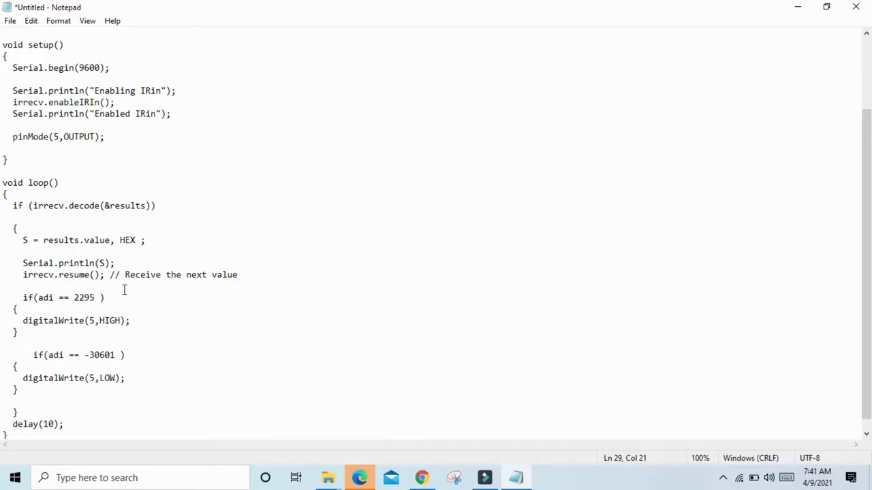
click(53, 300)
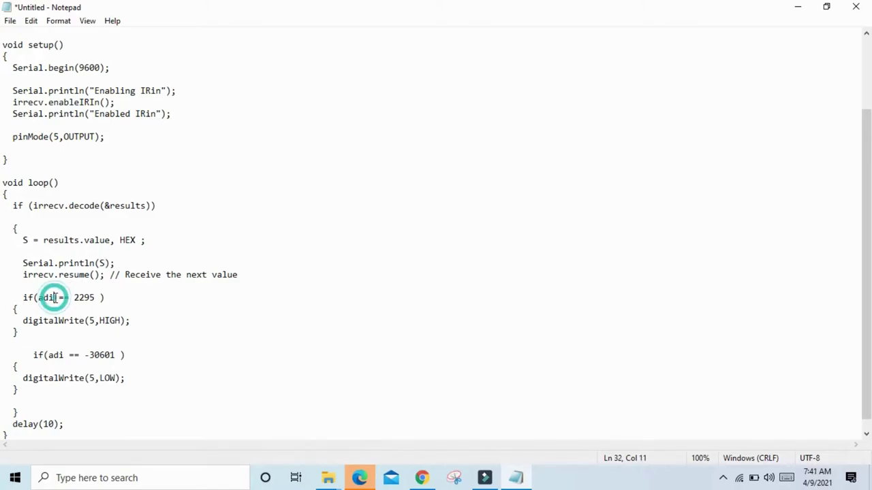
key(BackSpace)
key(BackSpace)
key(BackSpace)
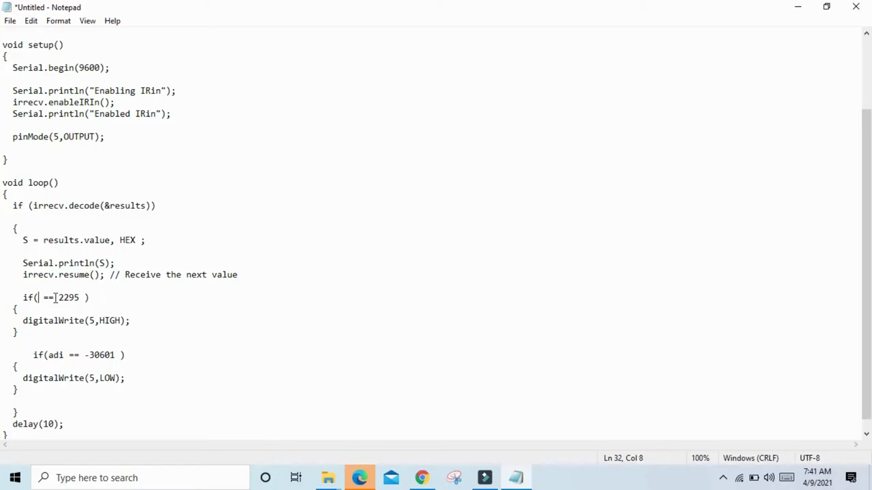
text(S)
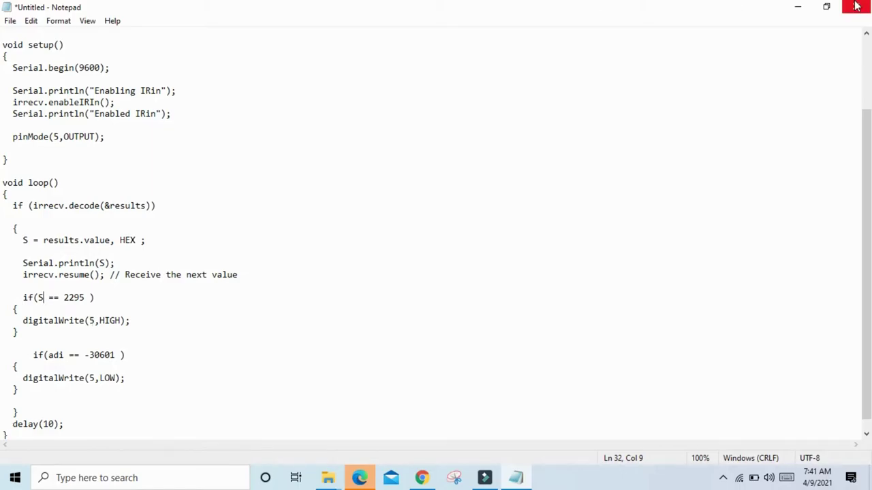
click(797, 8)
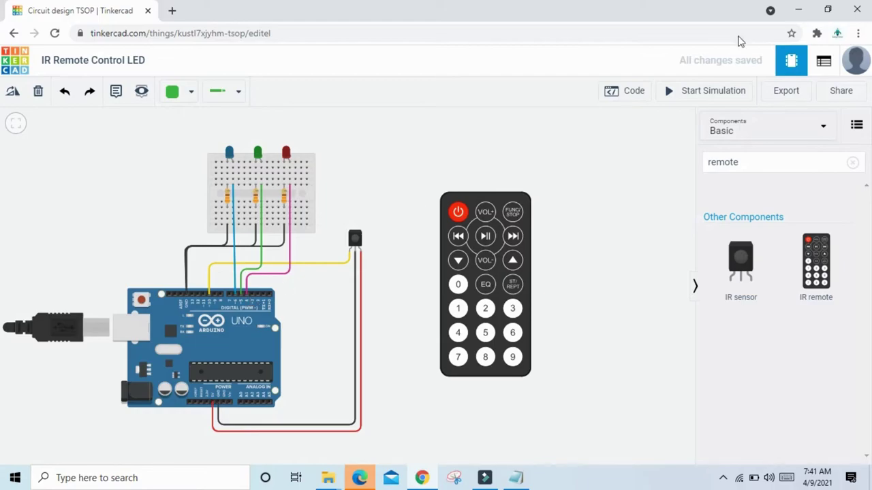
click(801, 13)
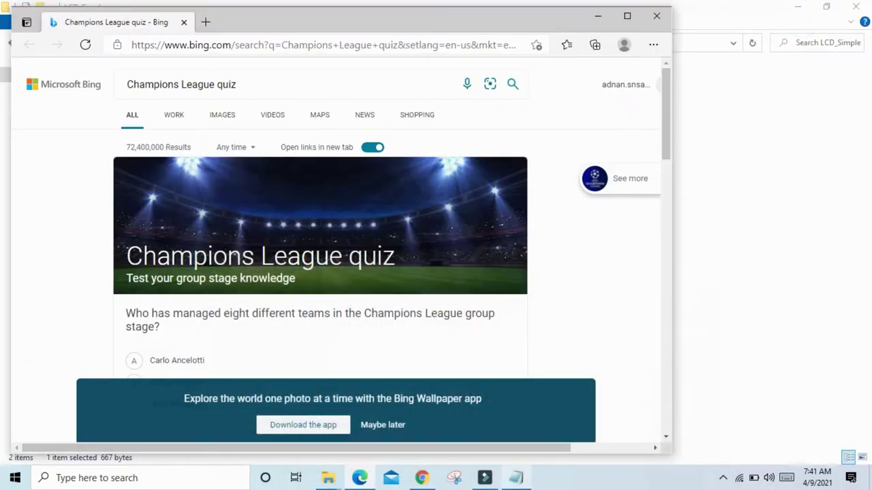
click(516, 477)
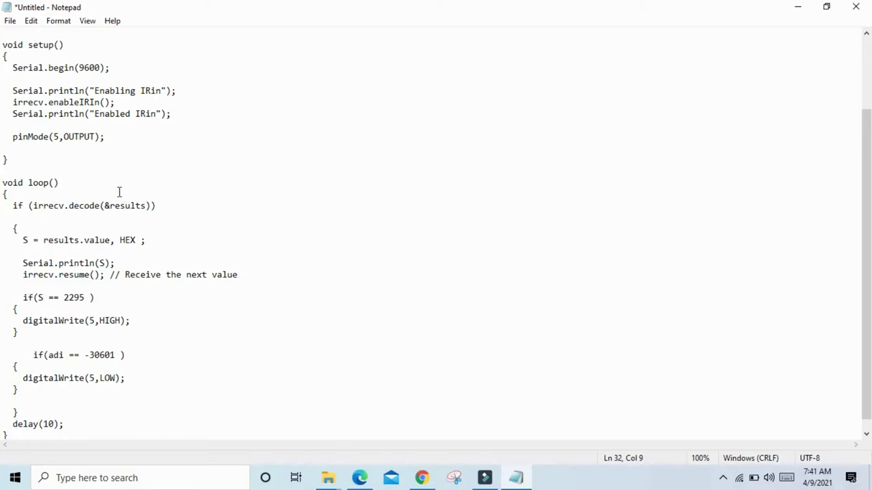
Select the pinMode(5,OUTPUT); line in setup().
drag(8, 137, 111, 137)
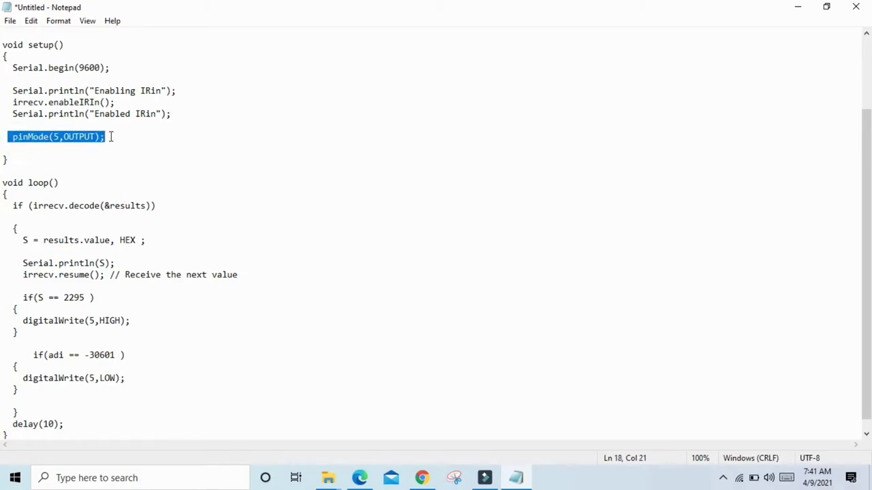